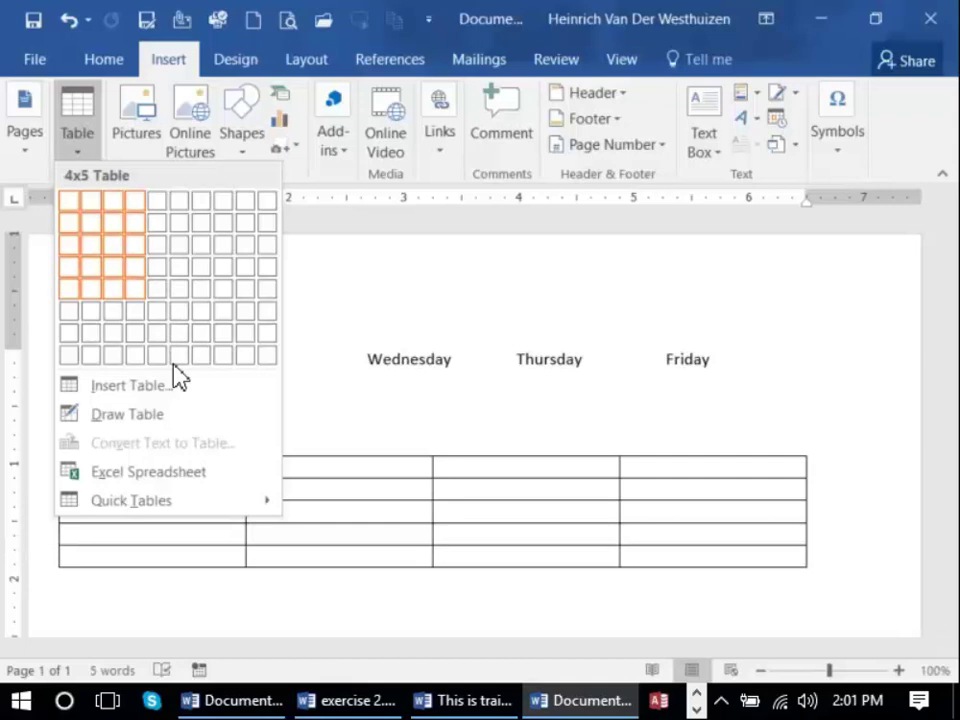
Step: Insert a 4x5 table and enter "jhgjhgjg" in the second cell of row 2 and "monday" in the third cell of row 1
left_click(135, 288)
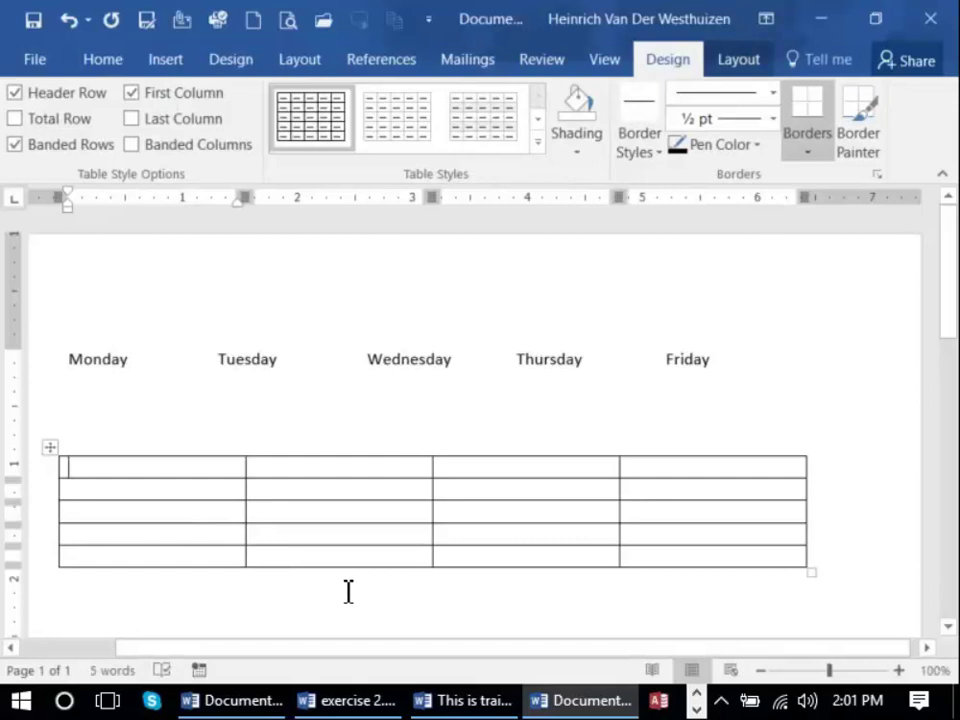
key("Right")
key("Down")
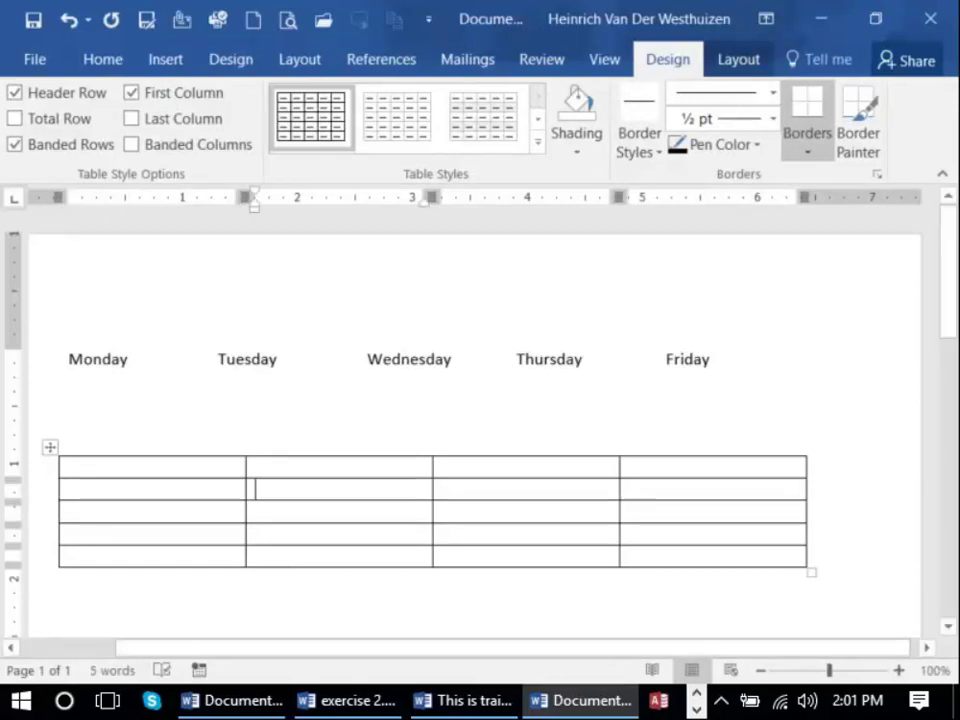
type("jhgjhgjg")
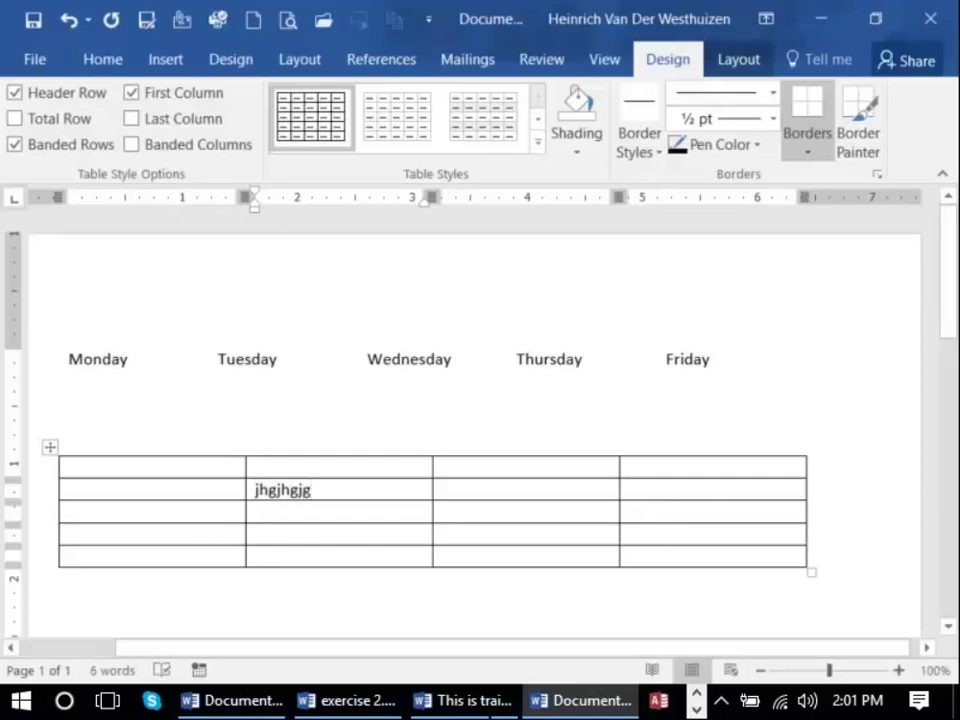
left_click(443, 466)
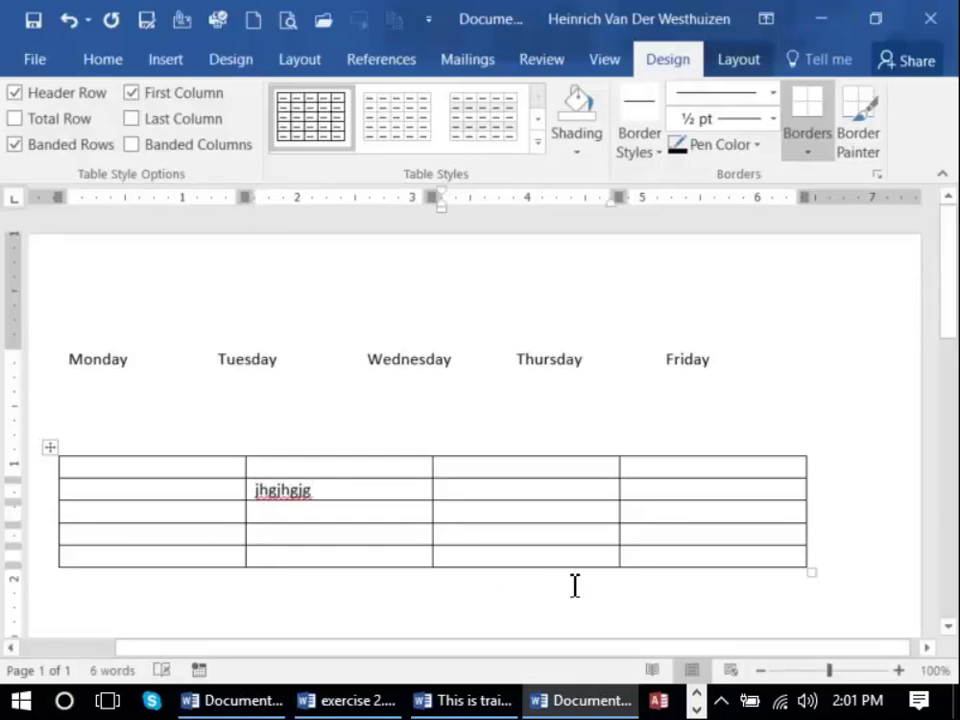
type("monday")
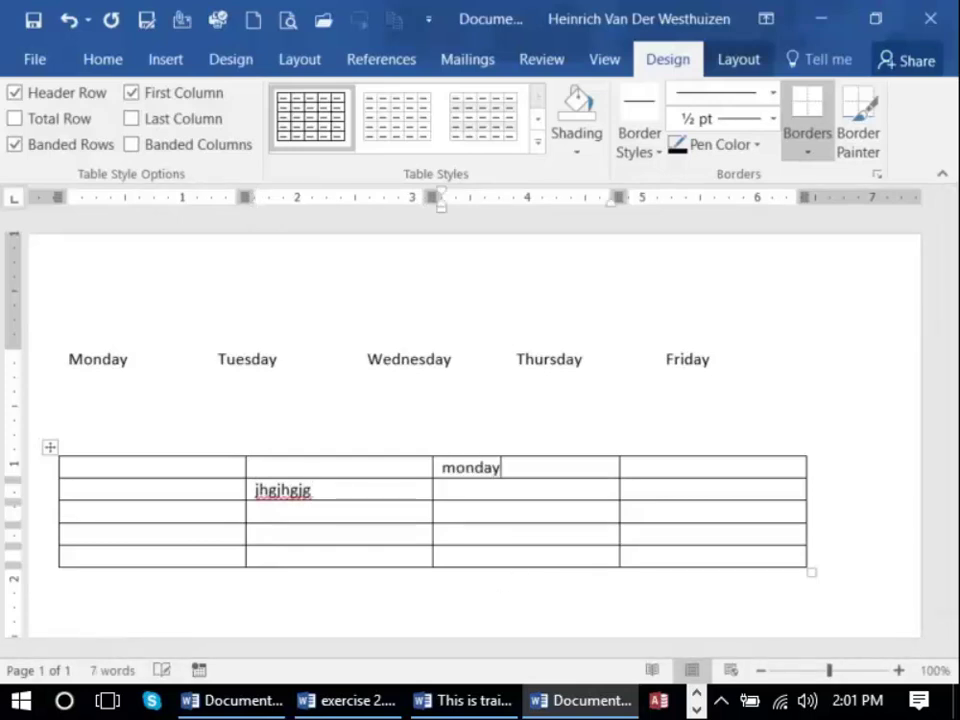
Step: Convert the Monday to Friday text line into a five-column table, separating the text at tabs with automatic fixed column width
left_click(372, 487)
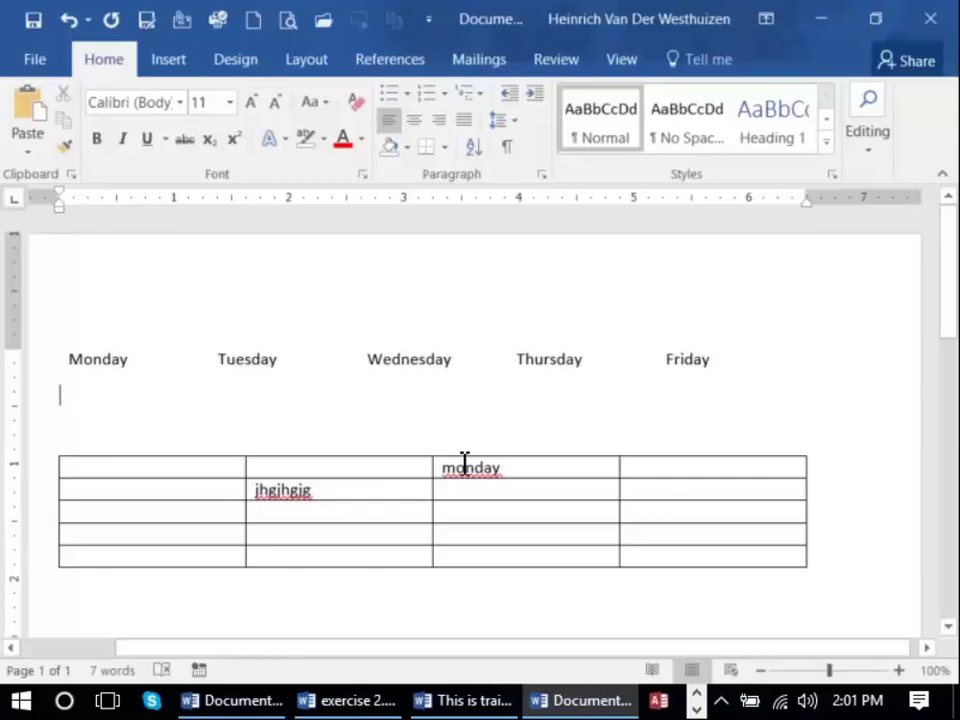
left_click(53, 364)
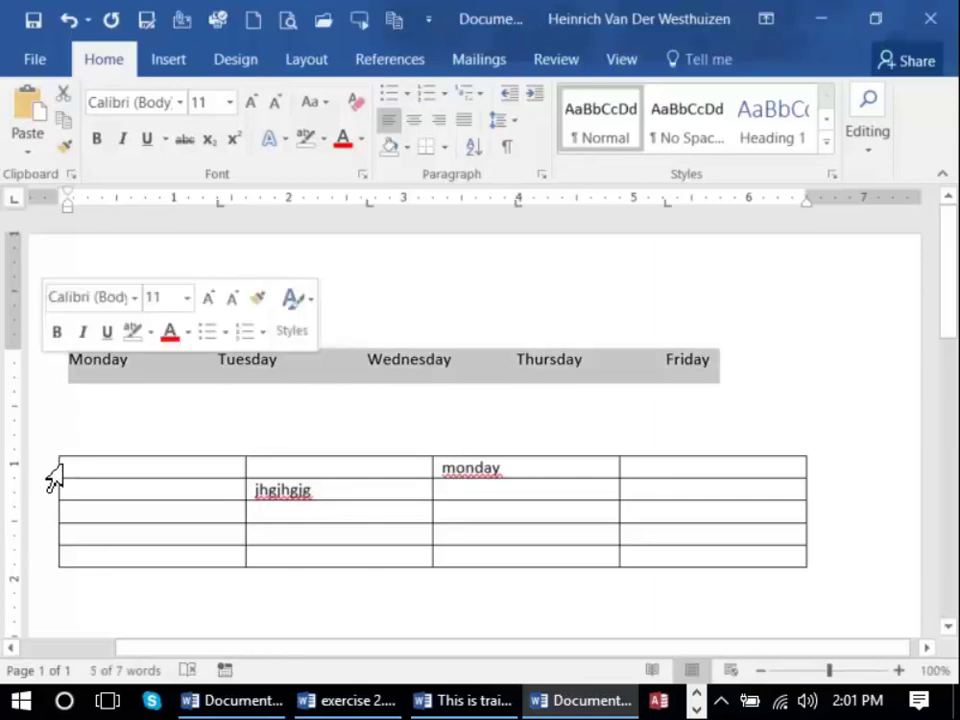
left_click(168, 59)
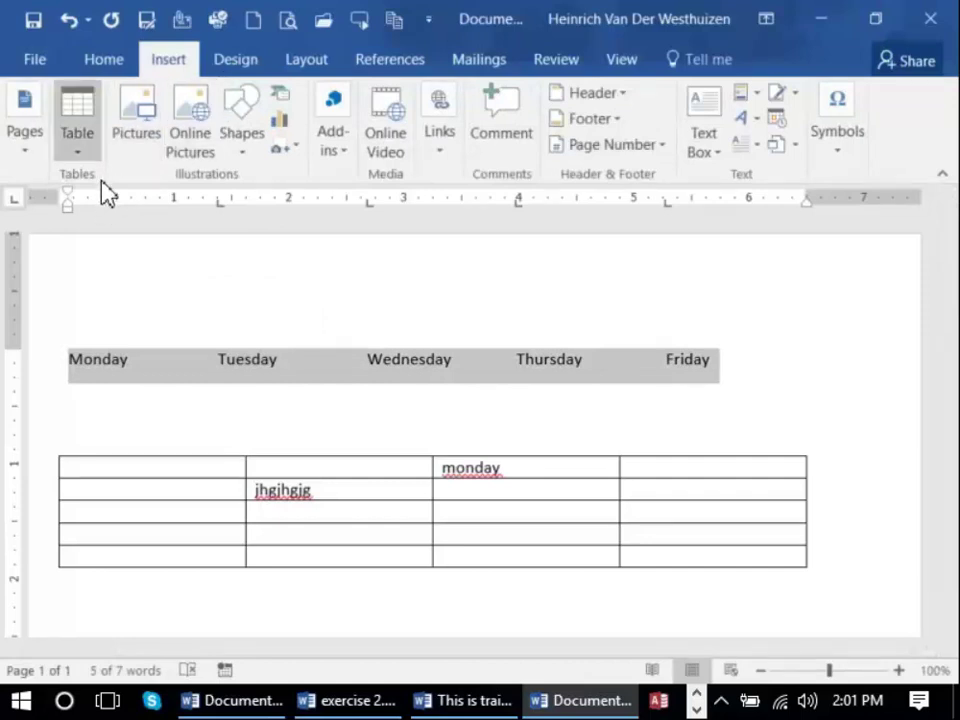
left_click(77, 140)
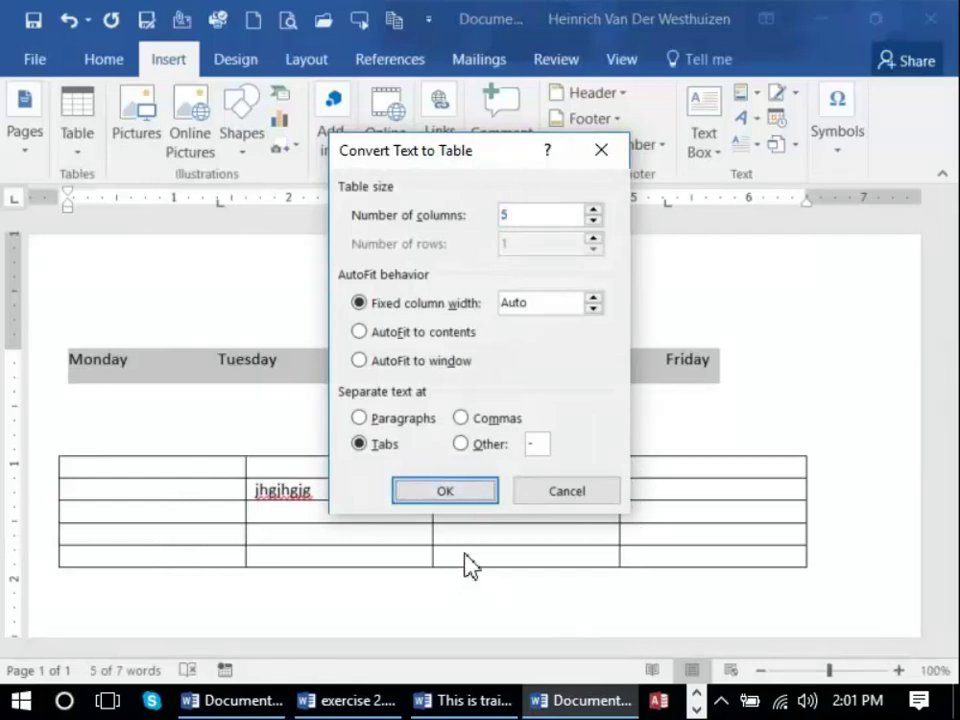
key("Return")
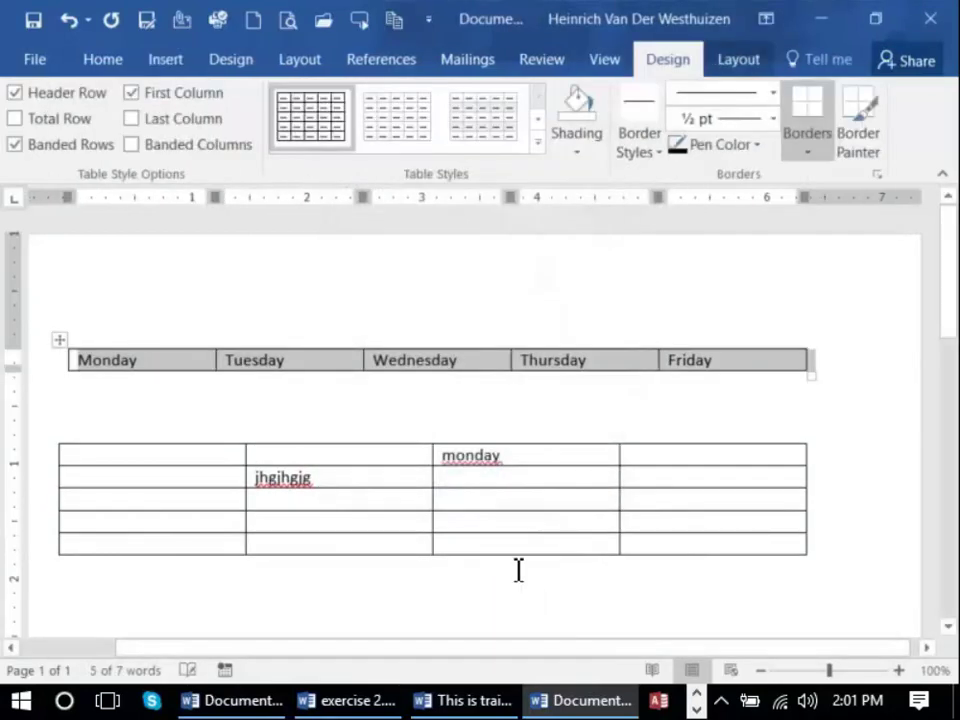
key("Right")
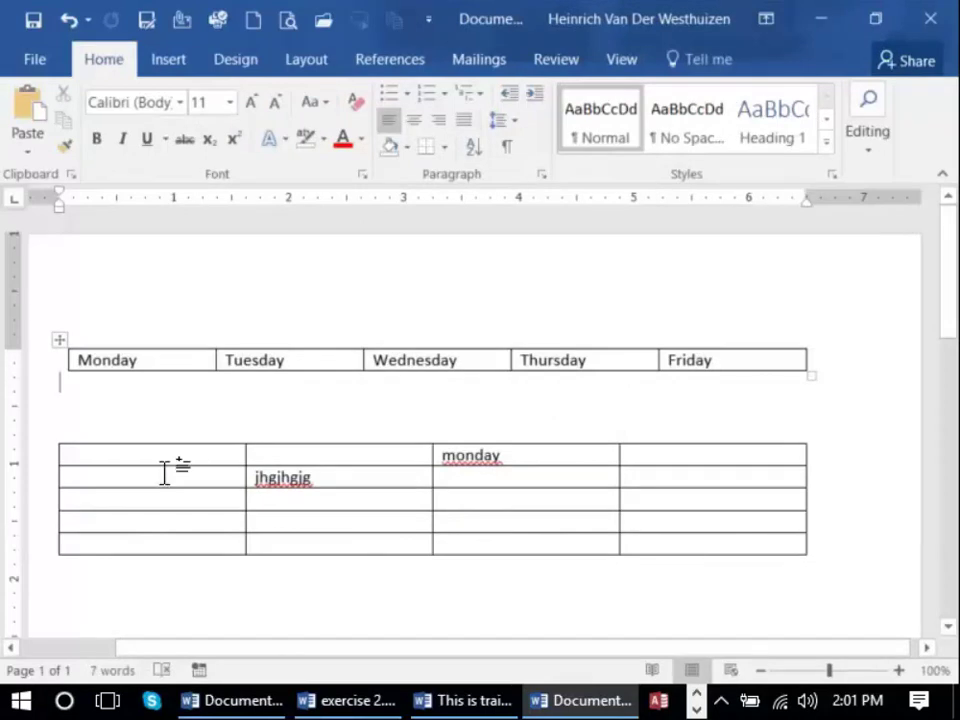
Step: Convert the Monday to Friday table back to regular text separated with tabs
left_click(48, 472)
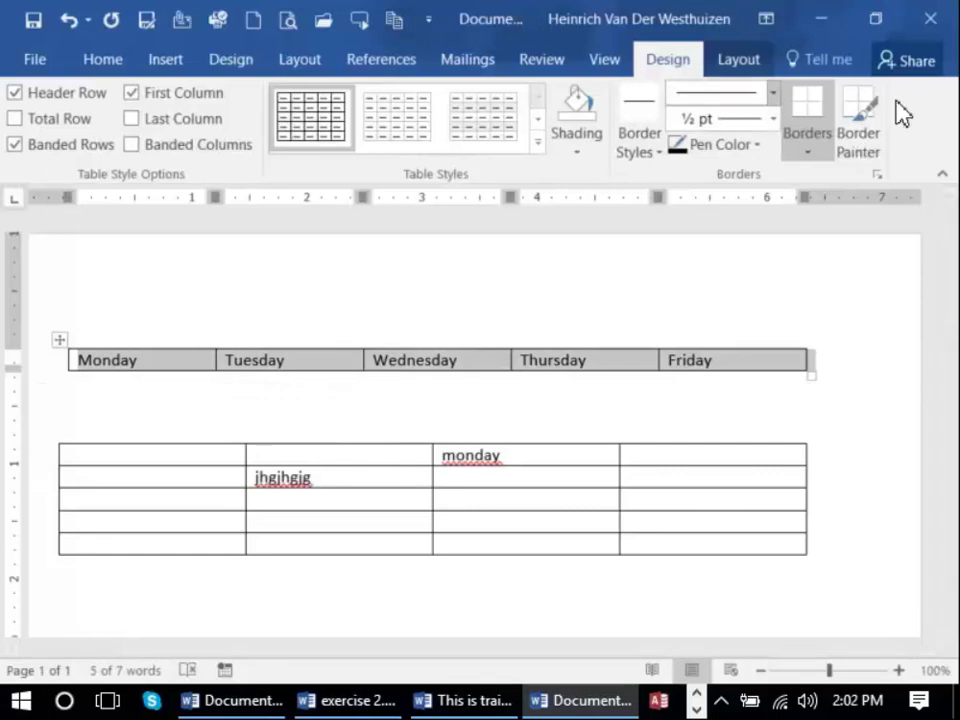
left_click(738, 60)
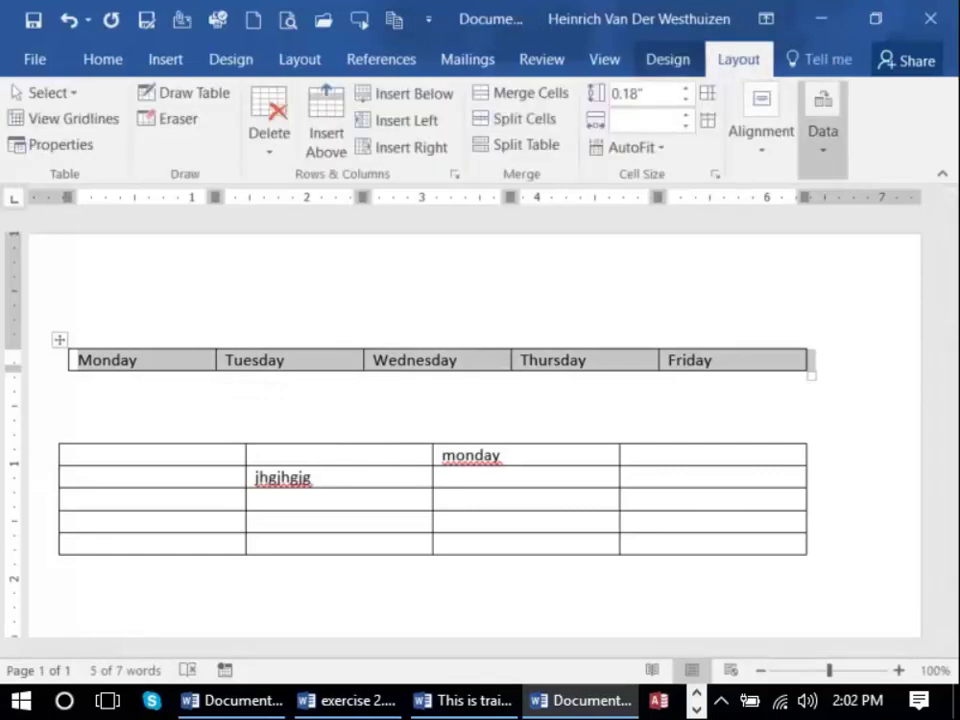
left_click(823, 125)
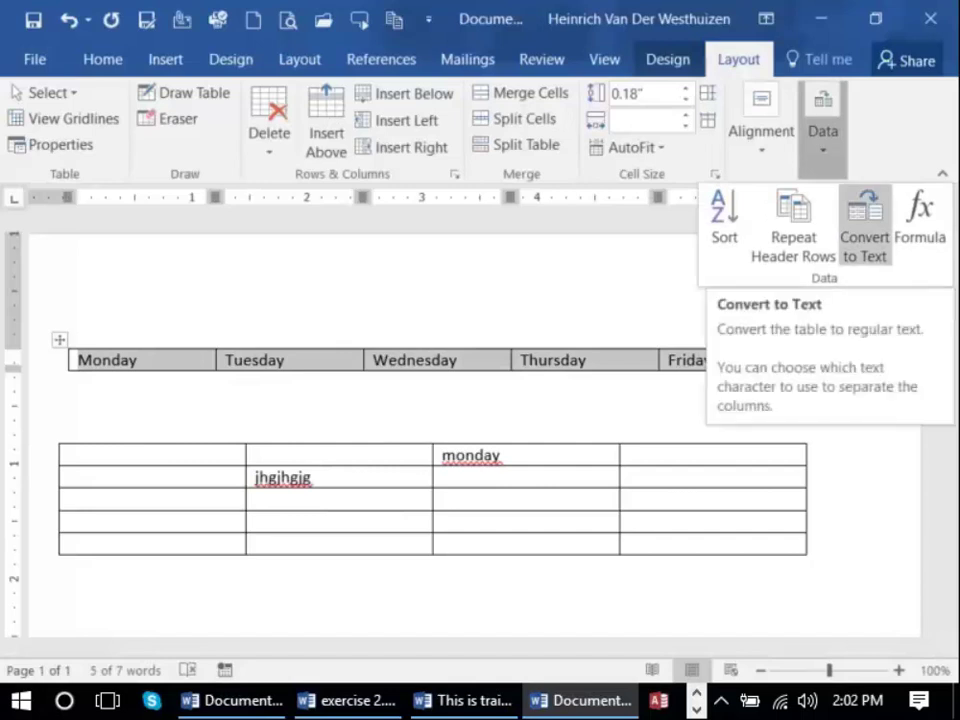
left_click(864, 240)
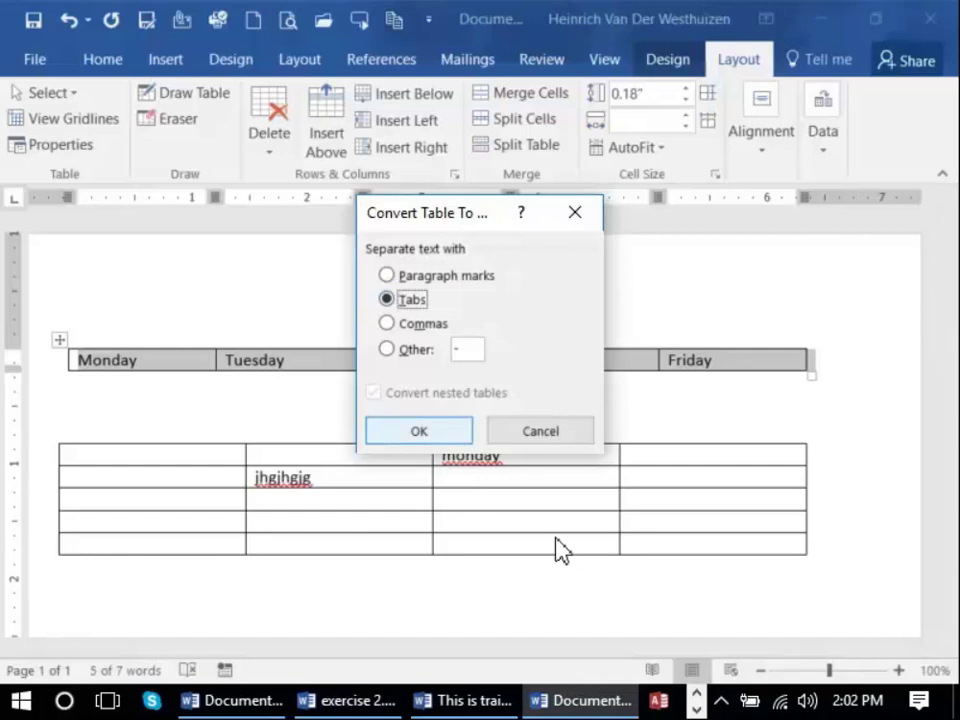
key("Return")
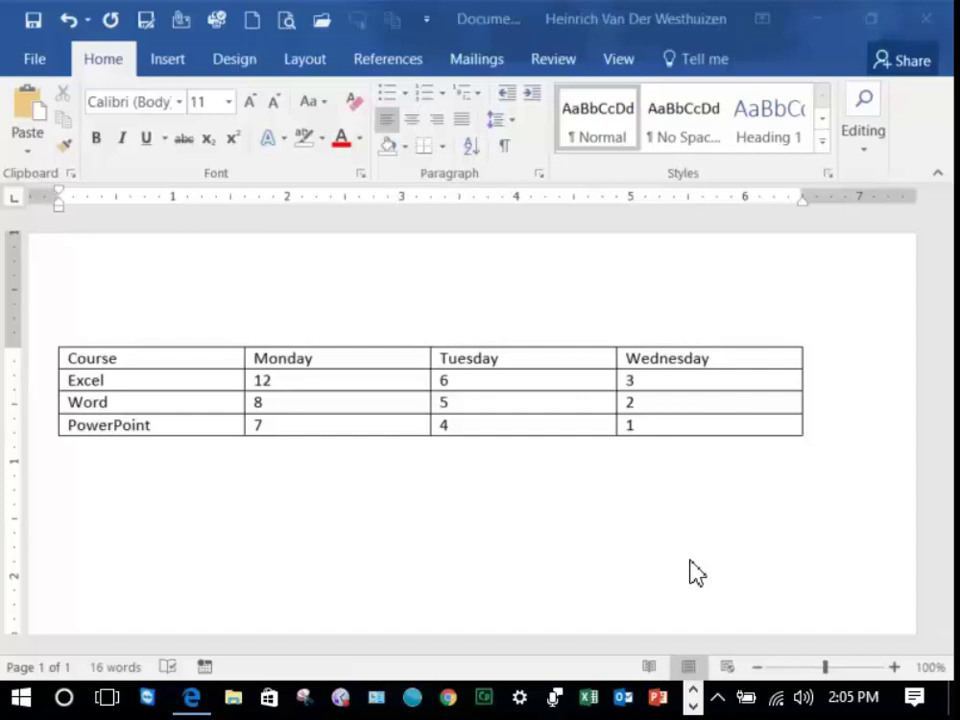
Step: Enlarge the course table from its lower-right corner and center the text of all cells horizontally and vertically
left_click(416, 480)
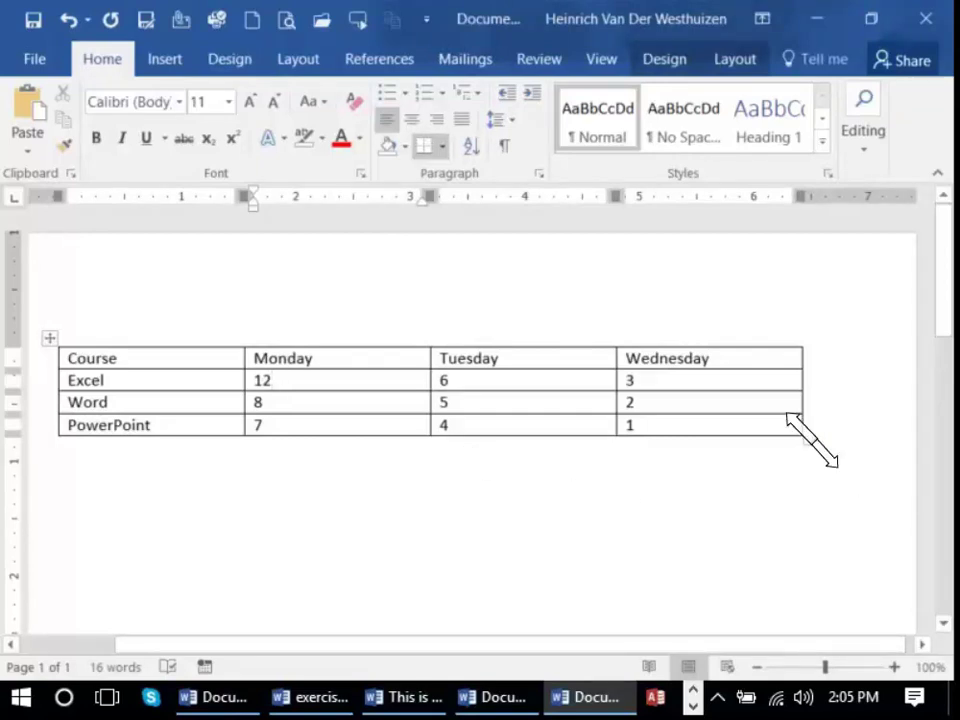
left_click_drag(812, 440, 822, 528)
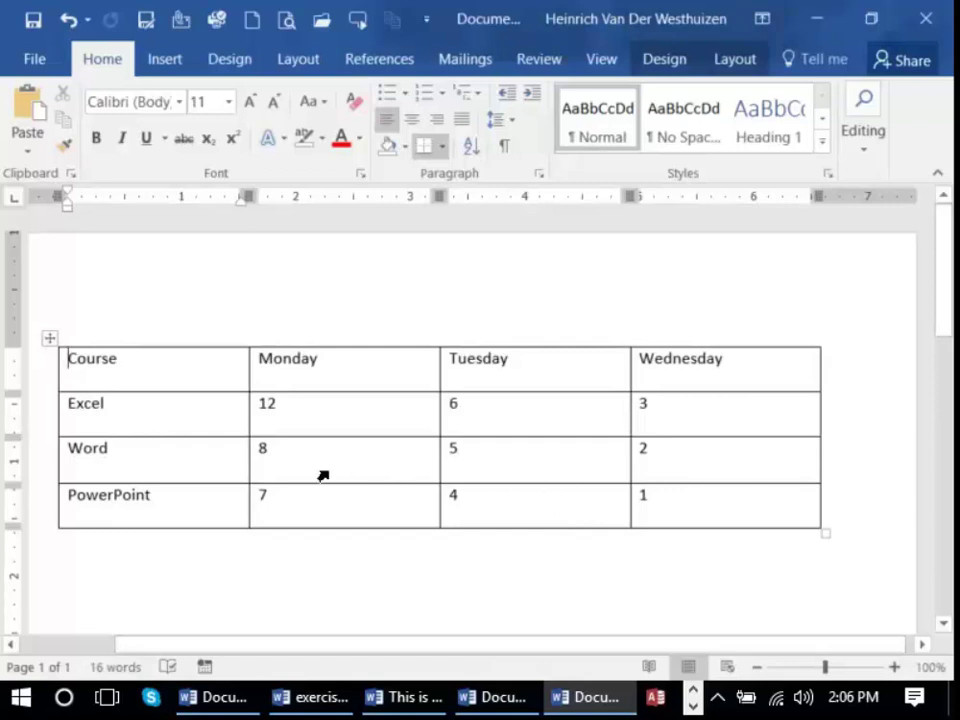
left_click_drag(118, 360, 885, 643)
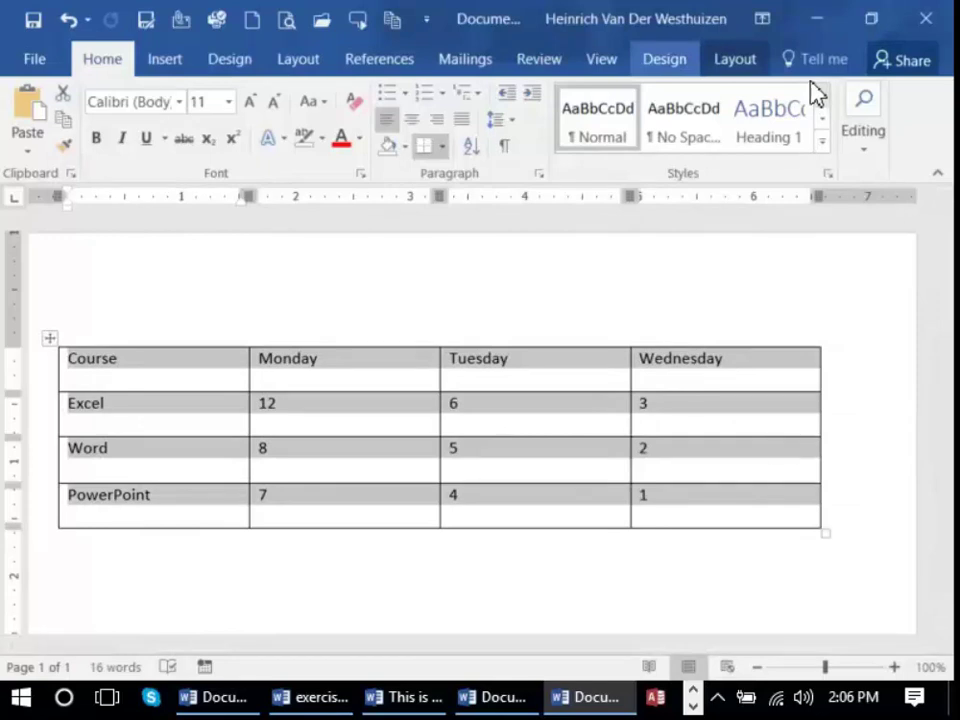
left_click(664, 59)
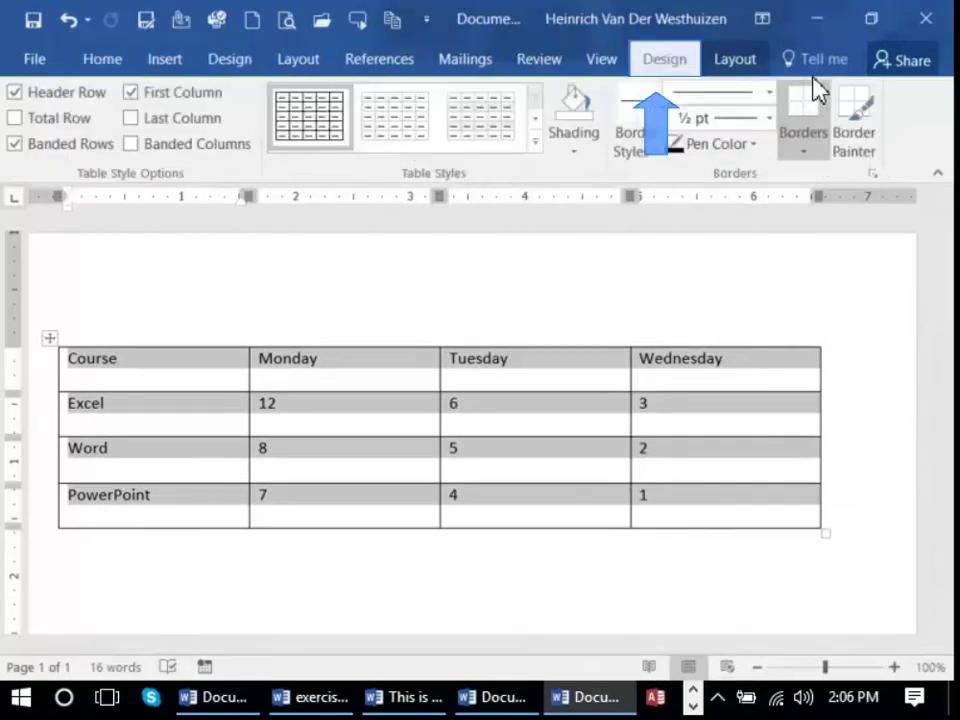
left_click(735, 59)
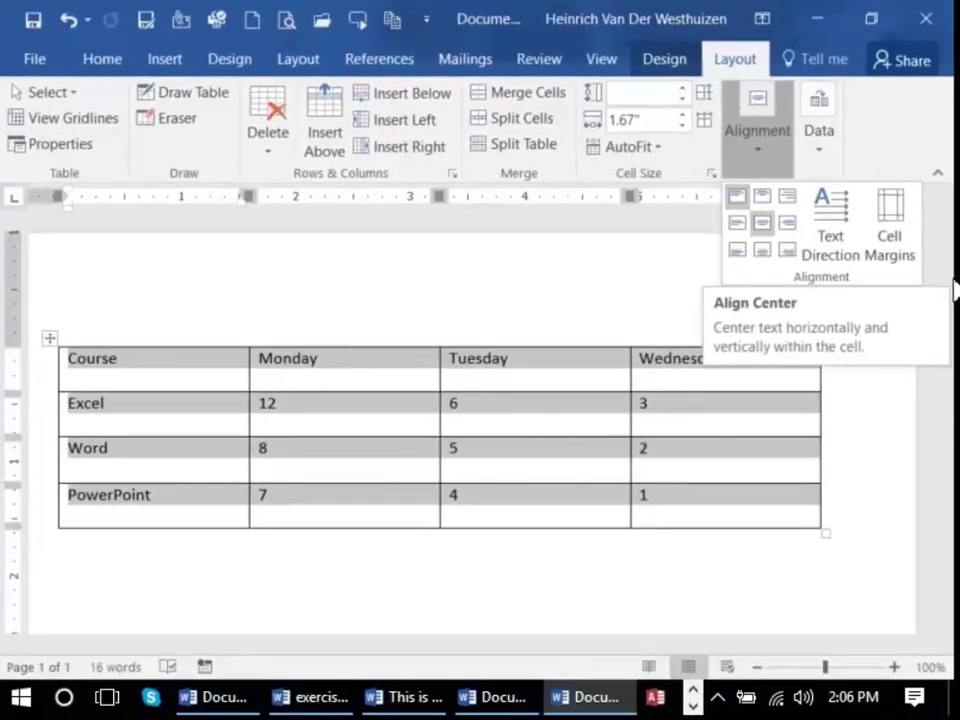
left_click(762, 222)
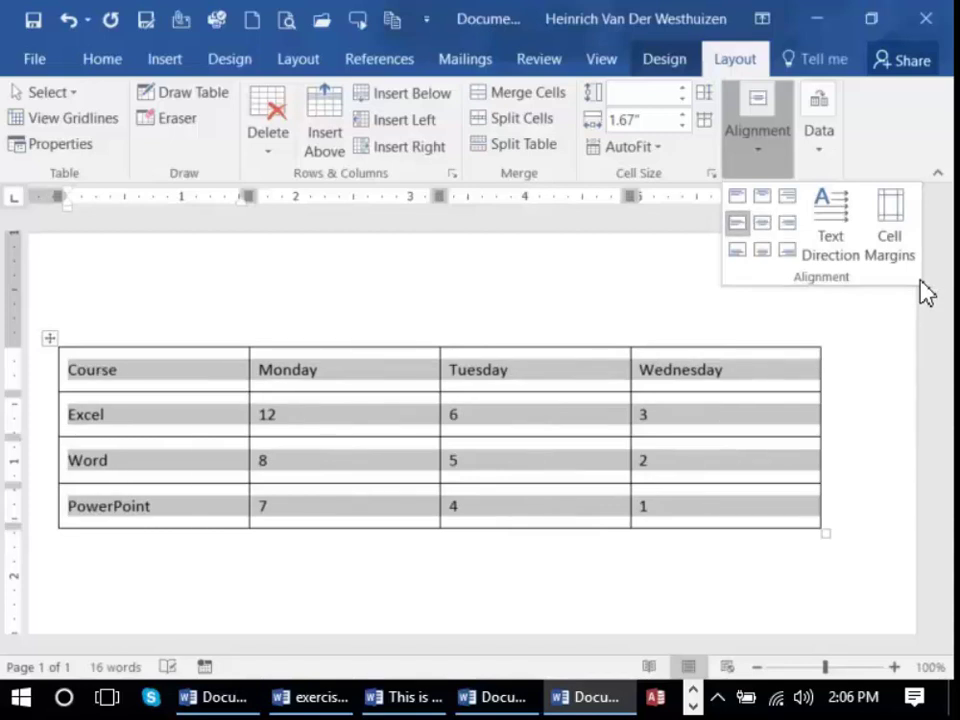
left_click(762, 223)
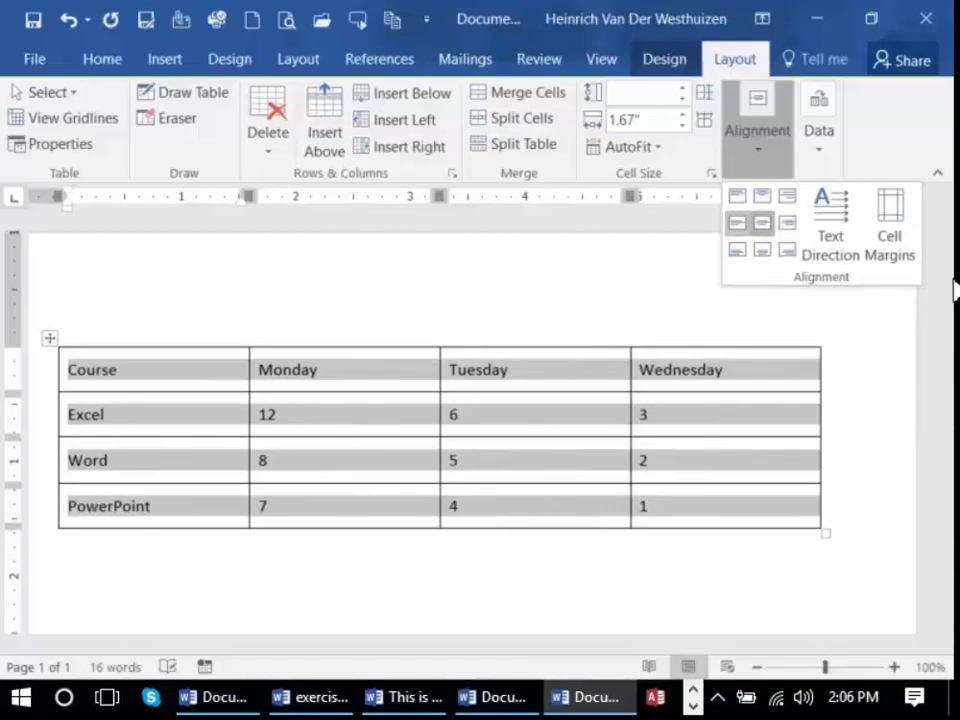
left_click(842, 542)
left_click(863, 604)
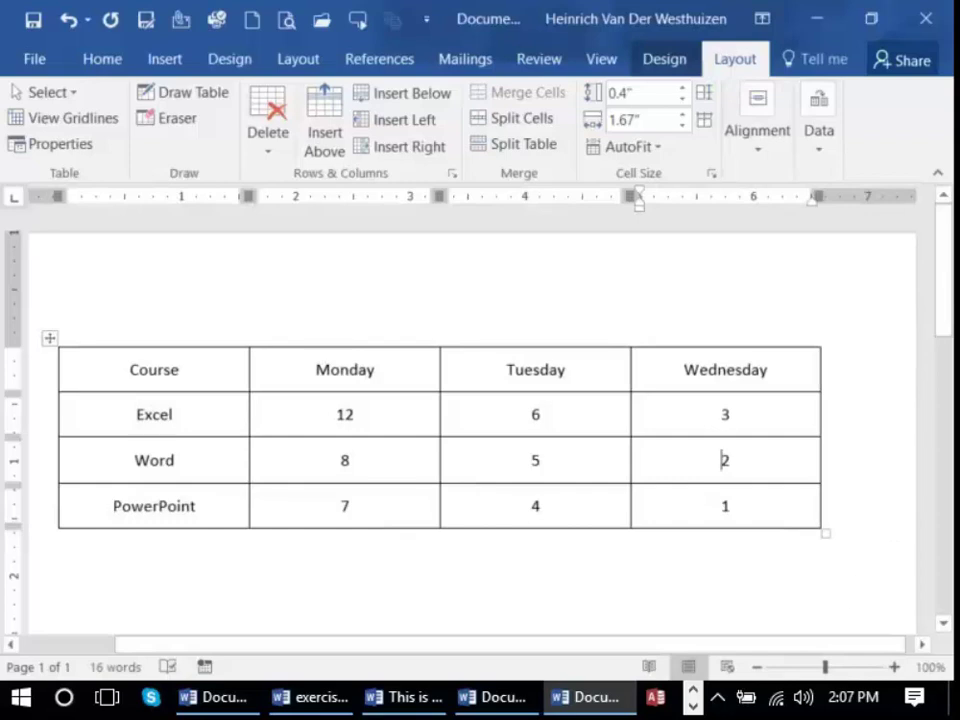
Step: Insert a column to the right of the Wednesday column and delete the new column again
left_click(925, 472)
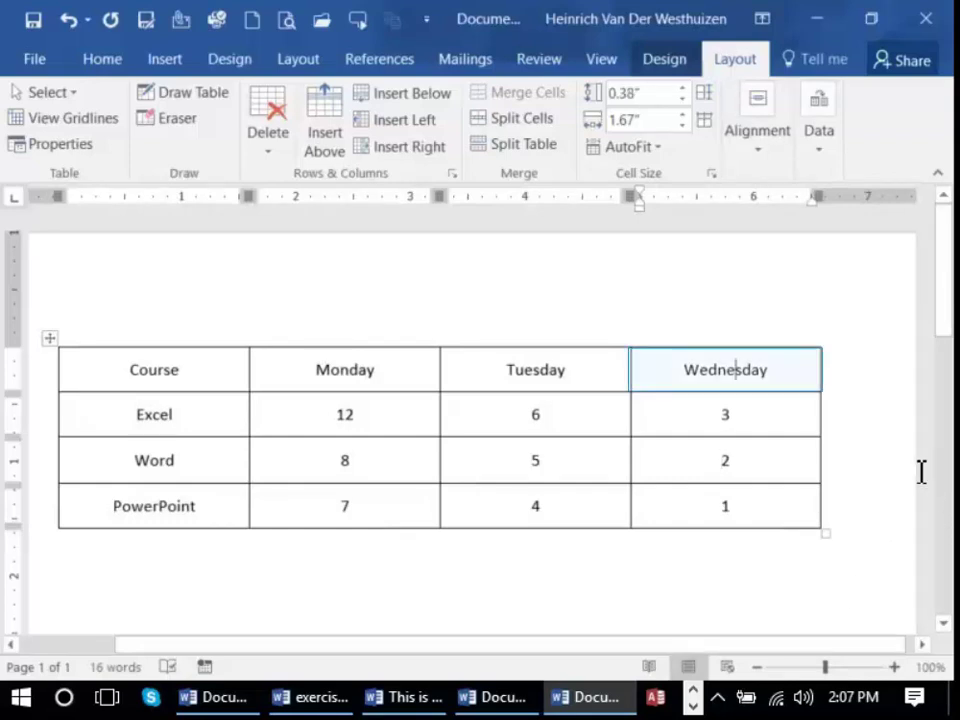
right_click(918, 470)
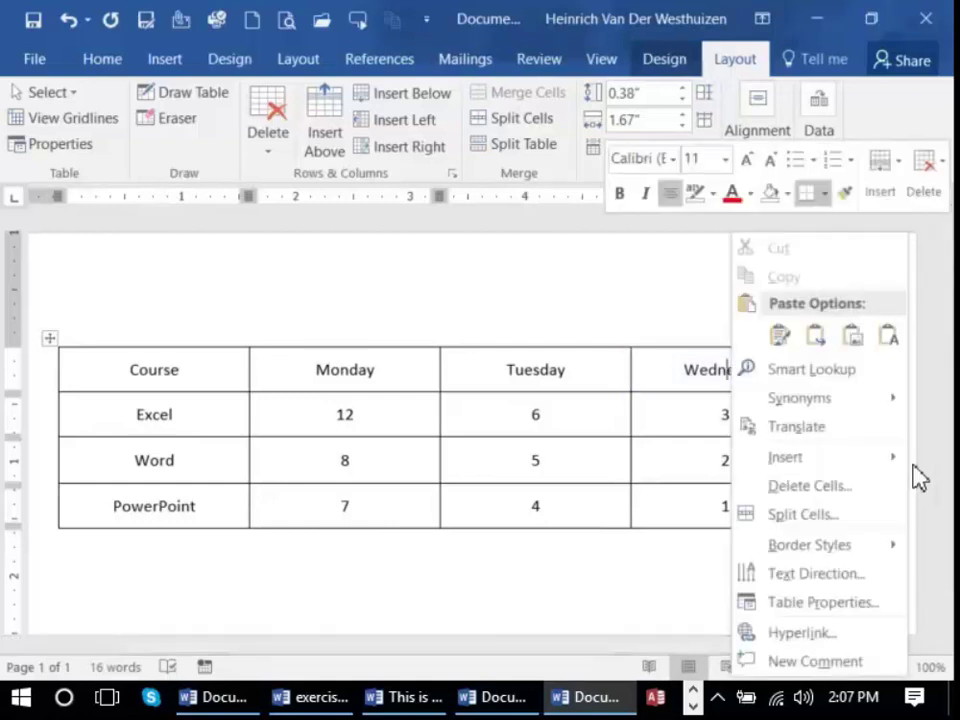
mouse_move(840, 457)
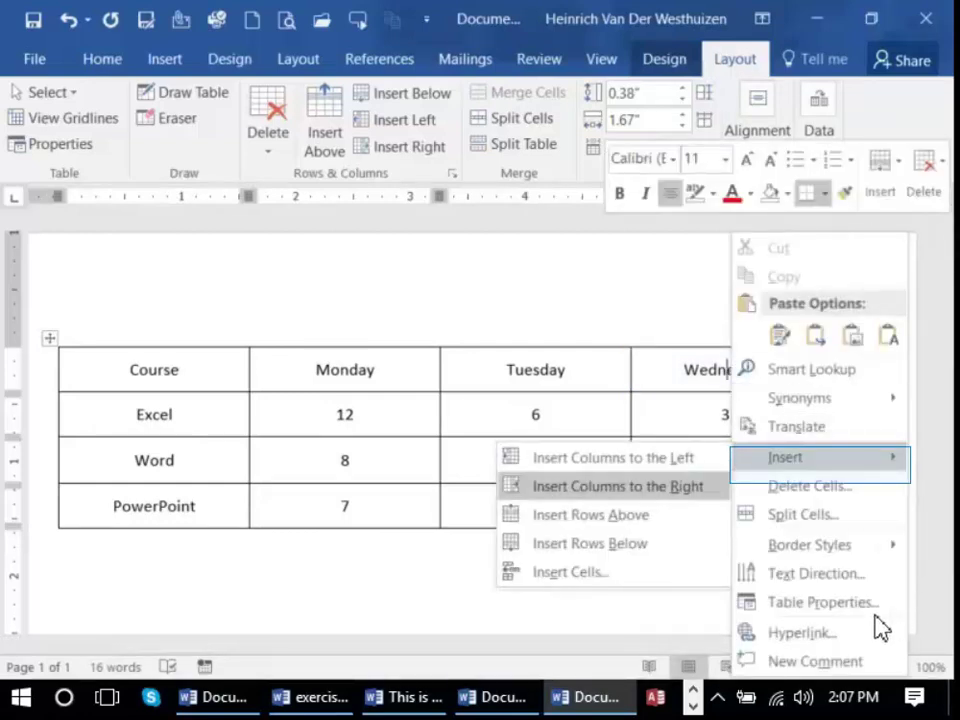
left_click(690, 486)
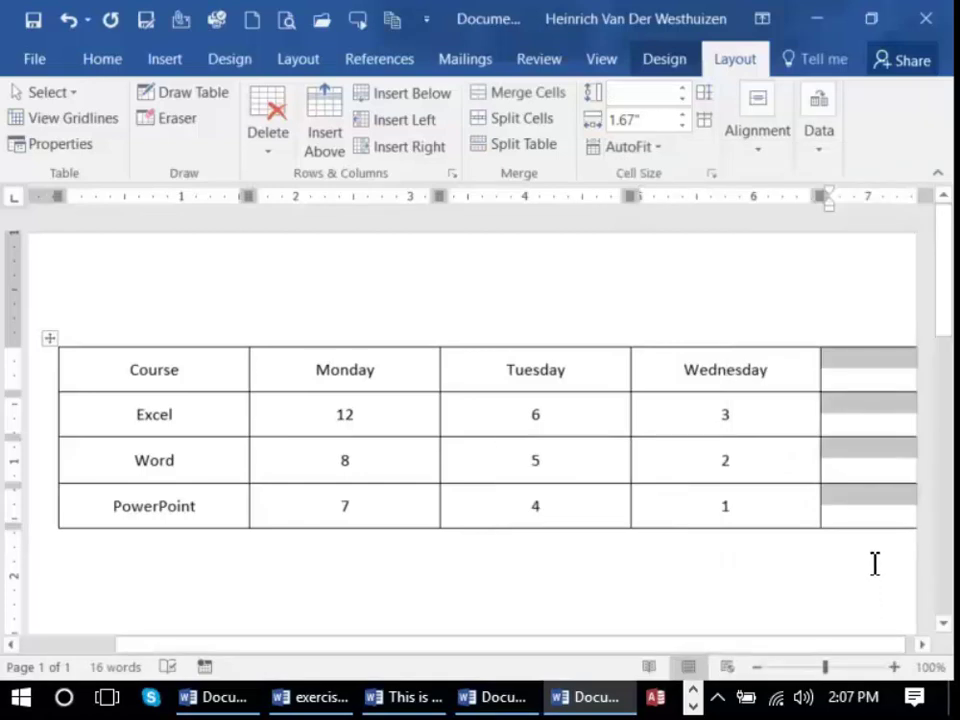
right_click(866, 416)
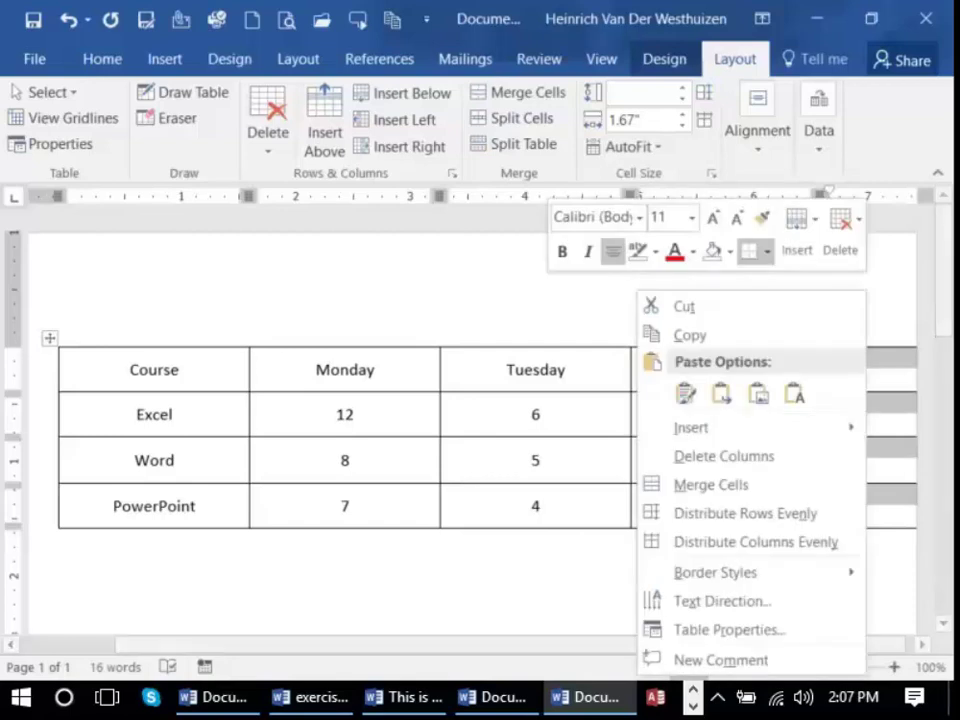
left_click(724, 456)
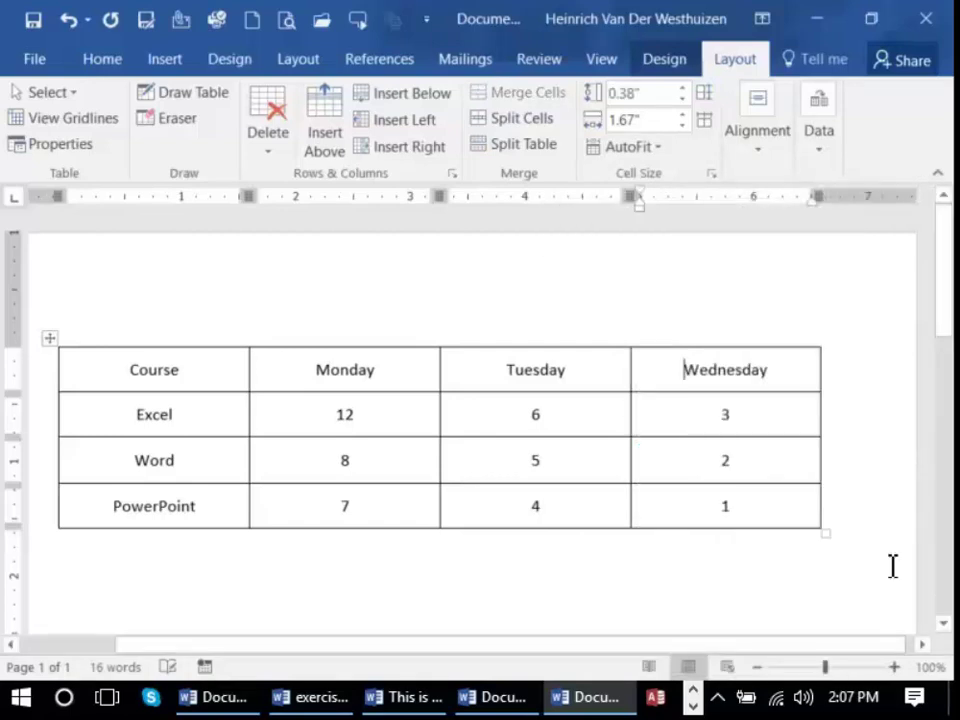
Step: Add another blank column after Wednesday and remove that column from the course table
left_click(873, 420)
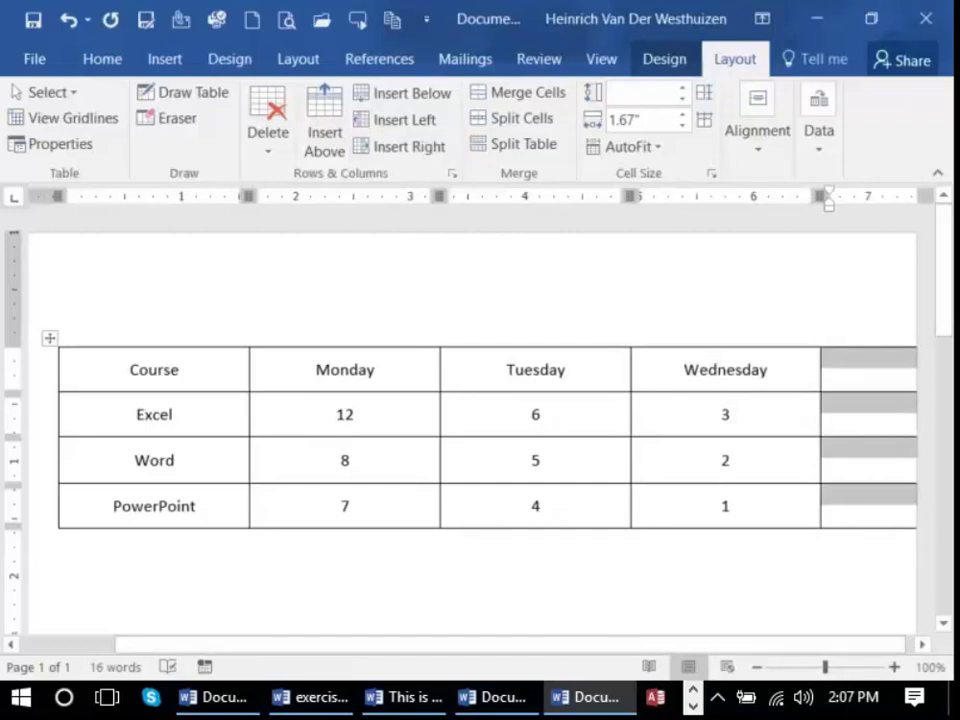
left_click(268, 128)
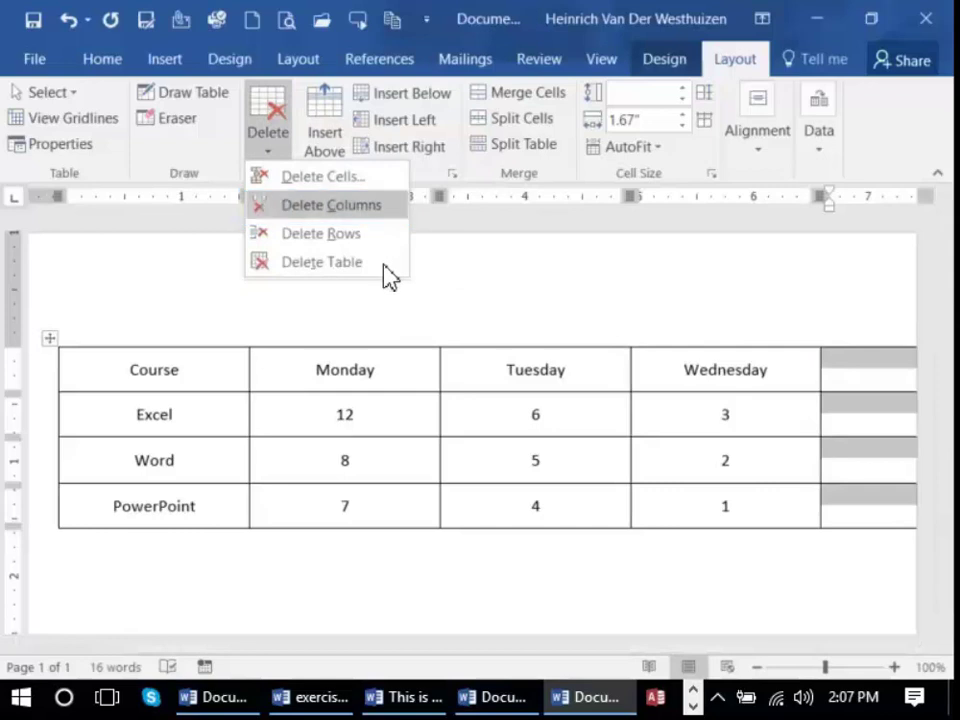
left_click(290, 200)
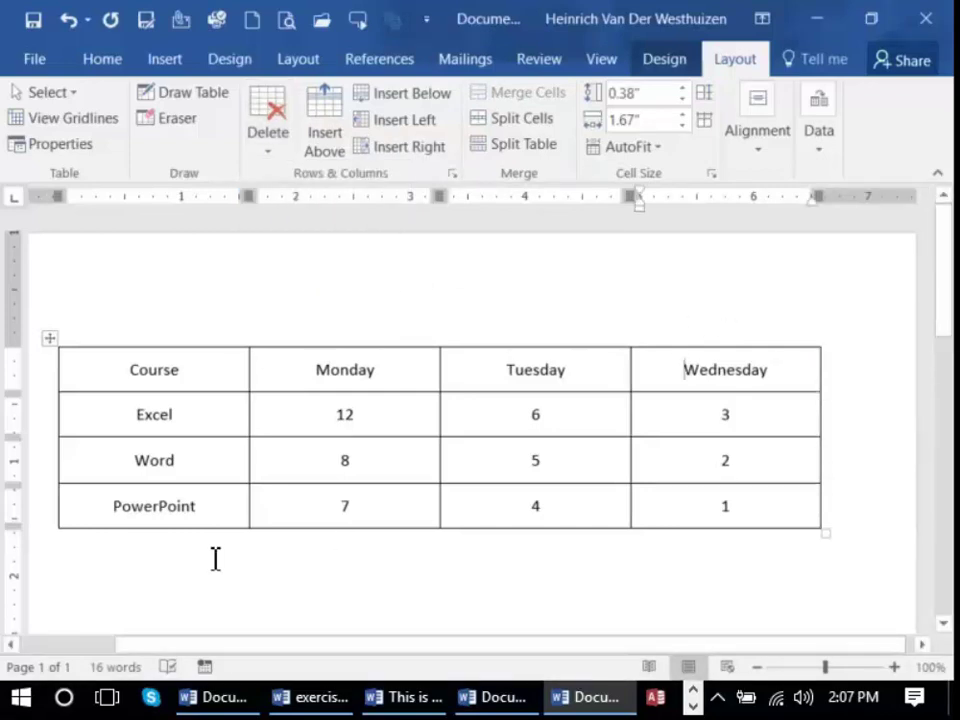
Step: Insert a blank row above the Excel row in the course table
left_click(230, 416)
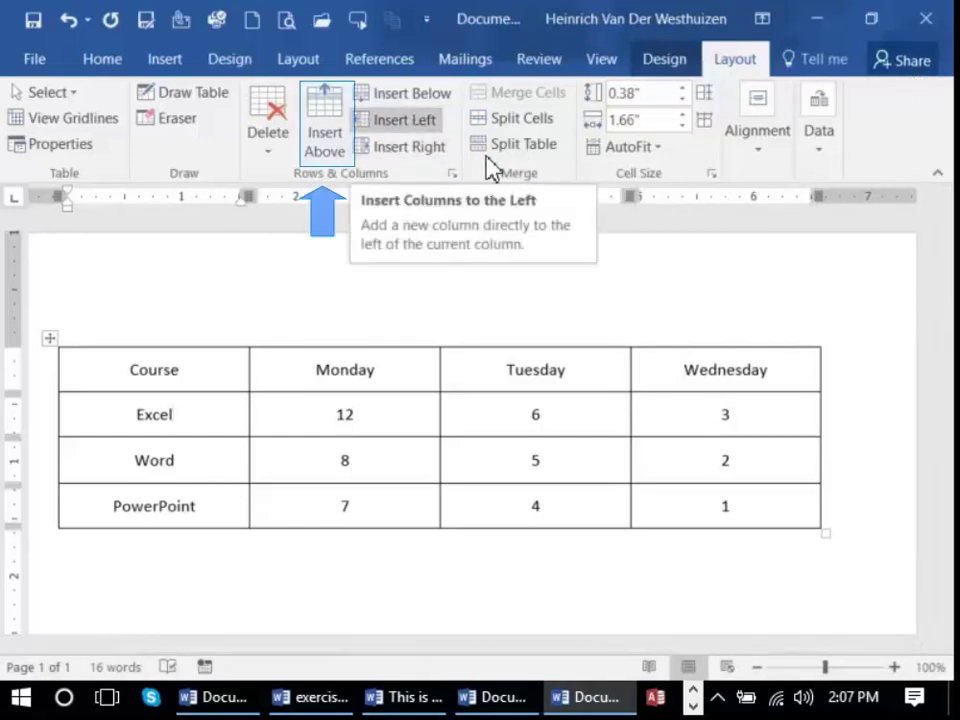
left_click(325, 130)
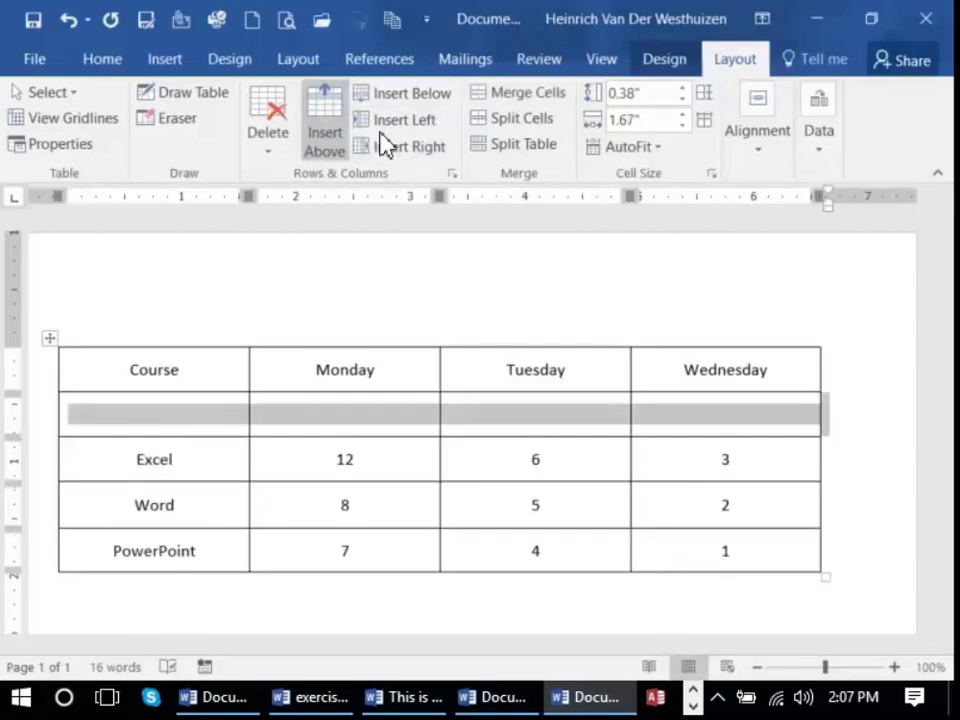
Step: Delete the blank row above the Excel row from the course table
left_click(268, 125)
left_click(321, 233)
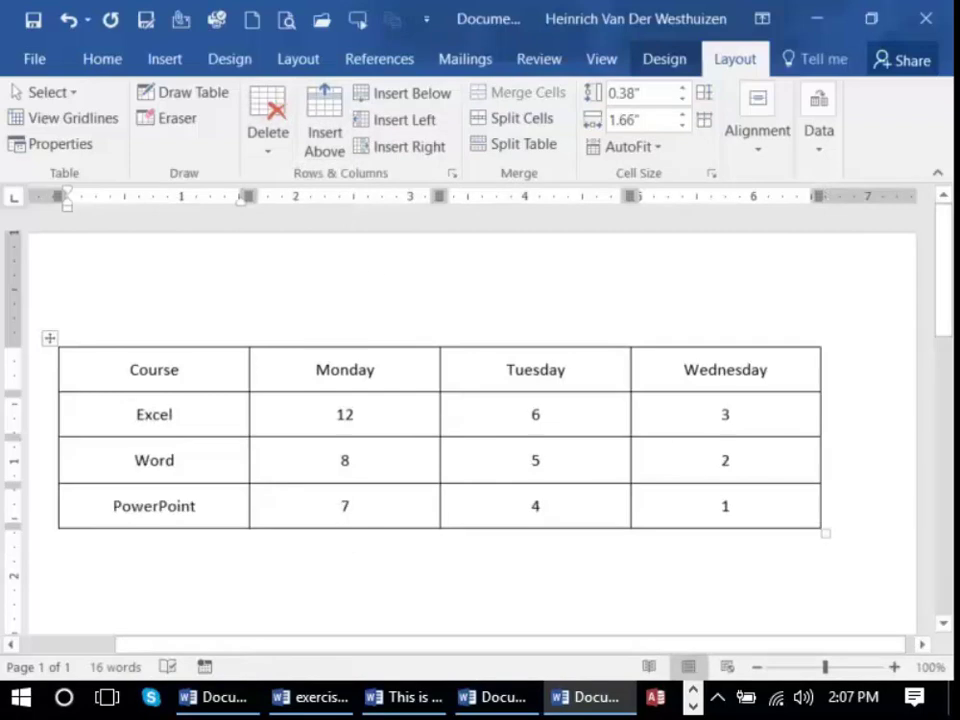
Step: Insert a blank row directly below the header row from the end of that row, and remove the new row again
left_click(828, 367)
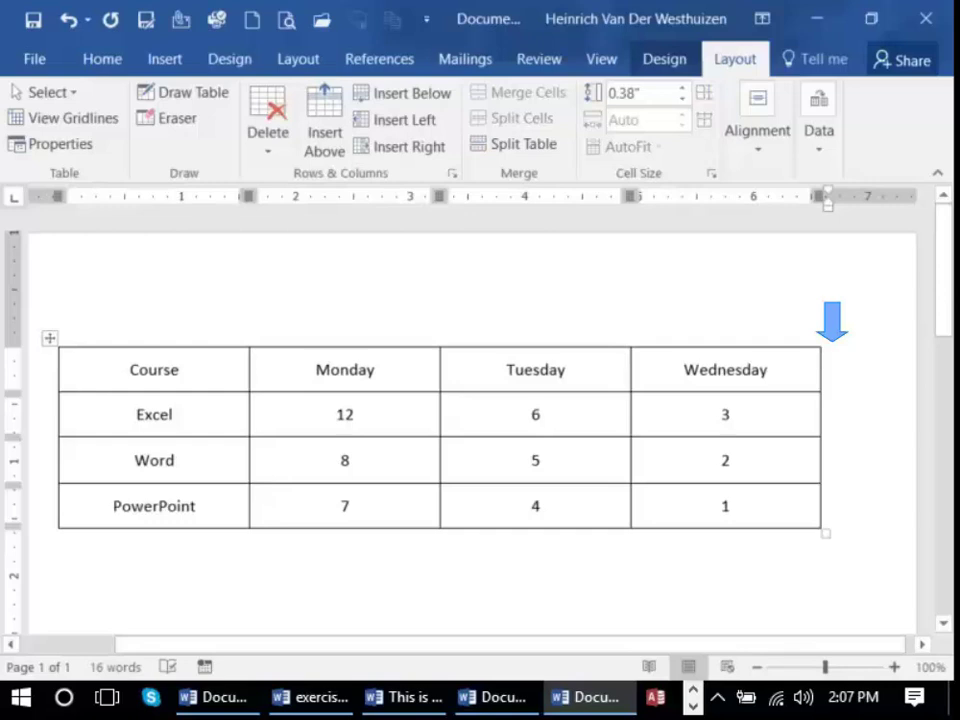
key("Return")
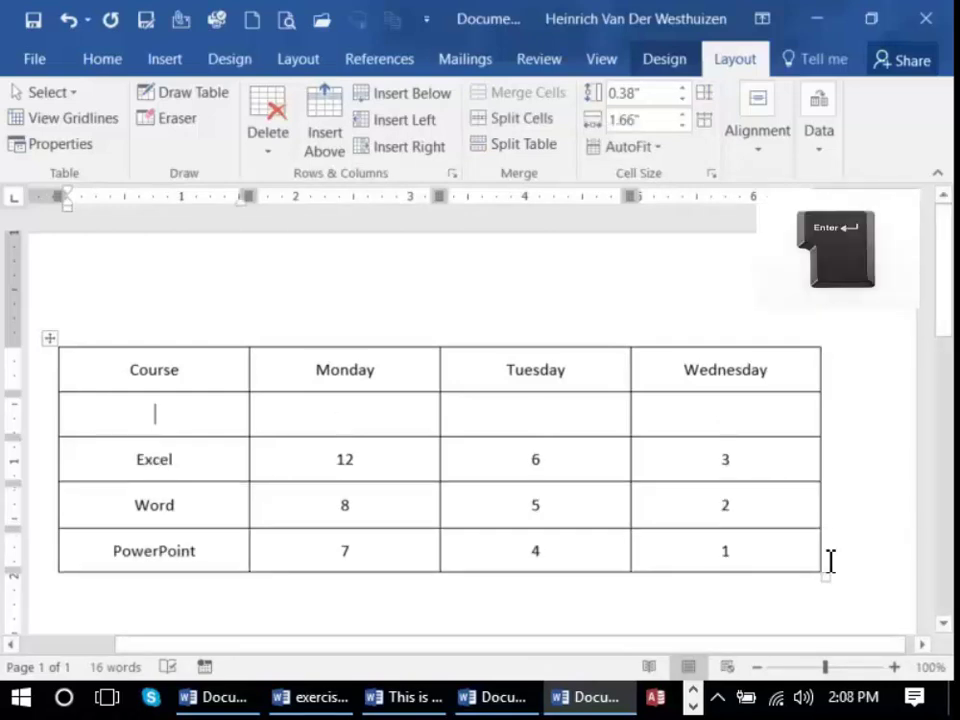
key("BackSpace")
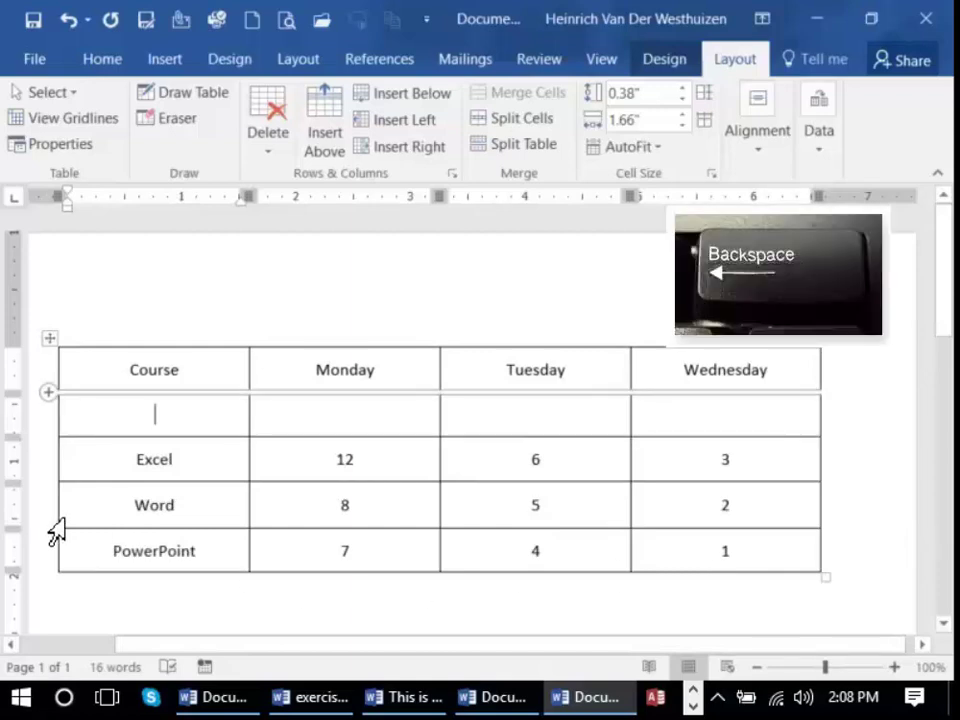
left_click(62, 518)
key("BackSpace")
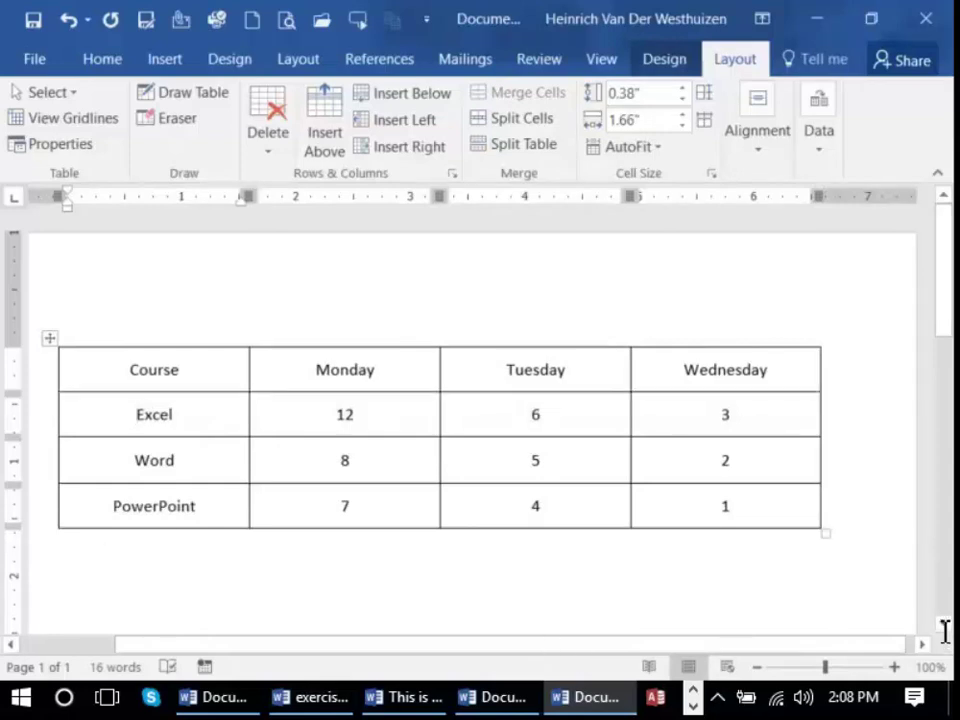
Step: Add two blank rows below the PowerPoint row by advancing past the last cell, and delete both new rows
left_click(756, 505)
key("Tab")
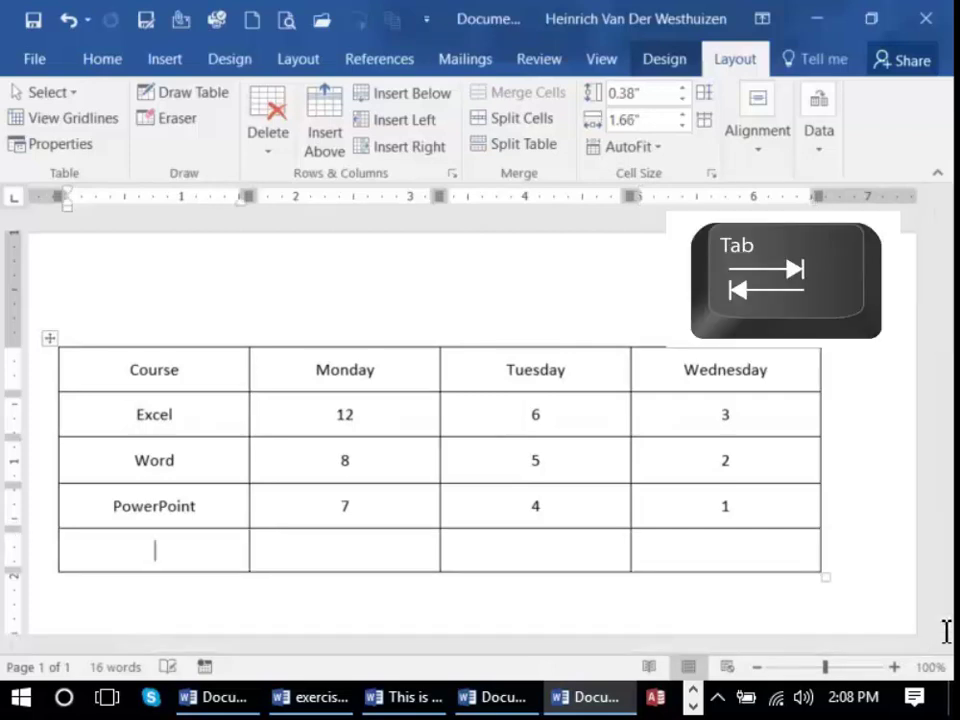
key("Tab")
key("Tab")
key("Tab")
key("Tab")
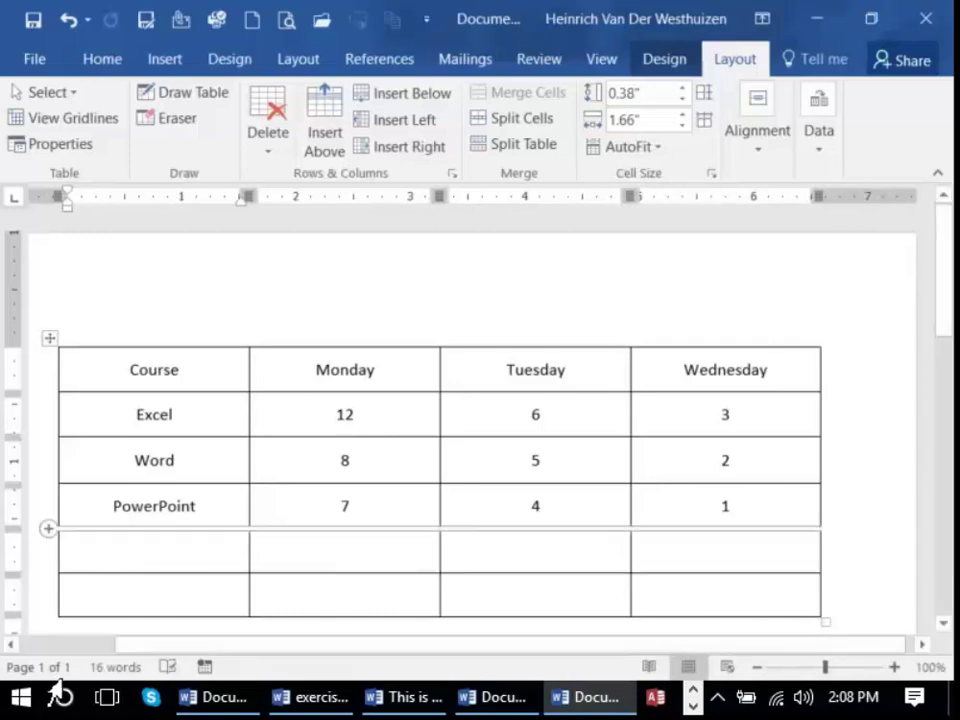
left_click_drag(52, 543, 51, 593)
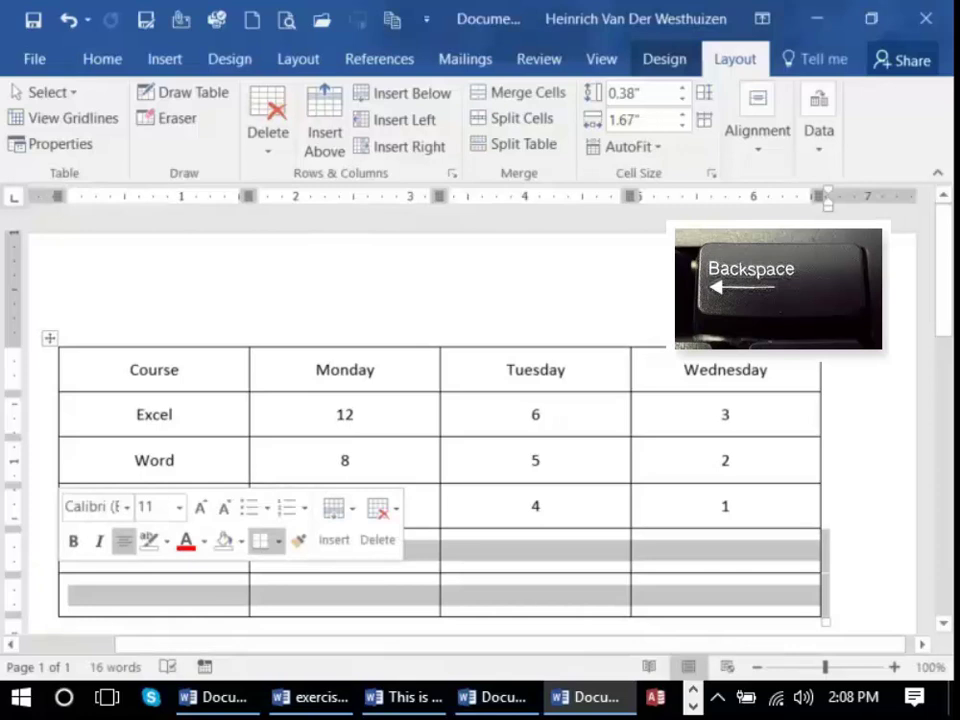
key("BackSpace")
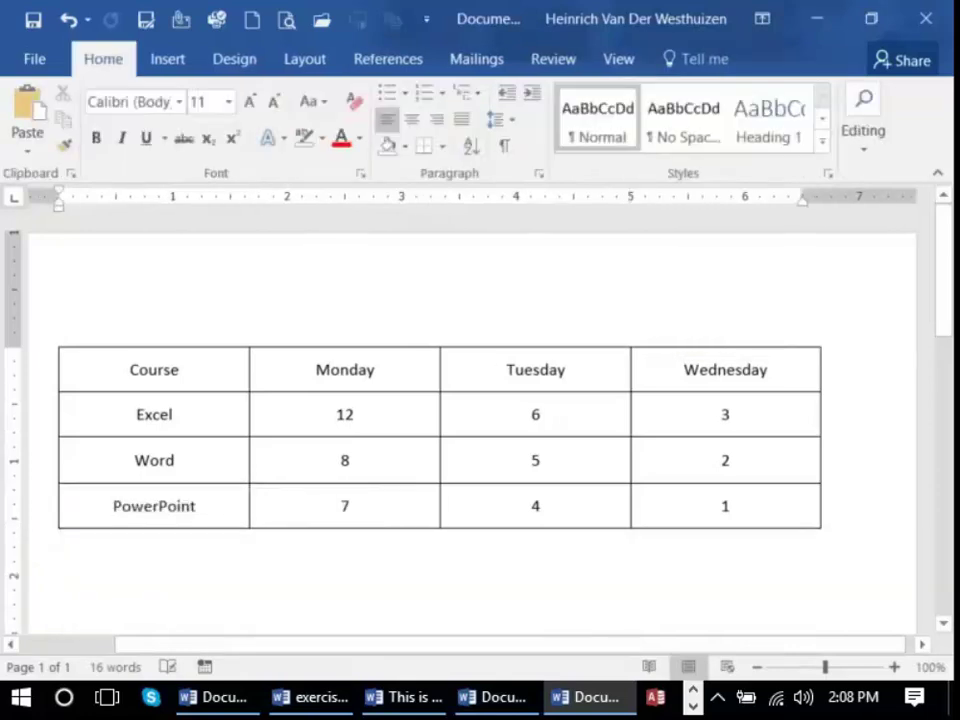
Step: Apply the grid table style with a blue header row and light-blue banded rows to the whole course table
left_click(191, 506)
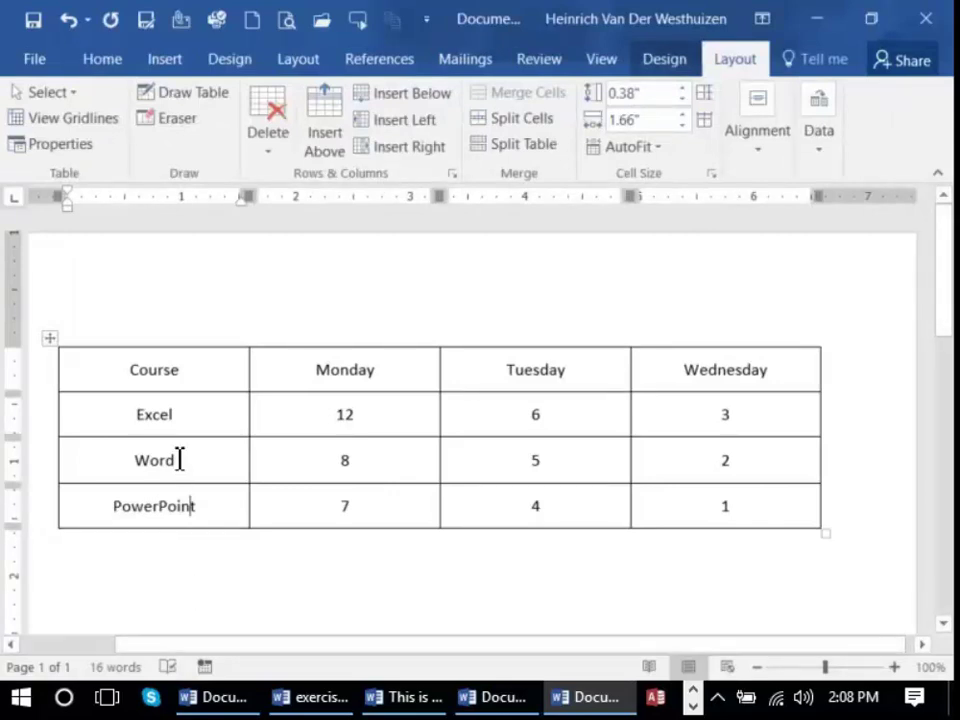
key("ctrl+a")
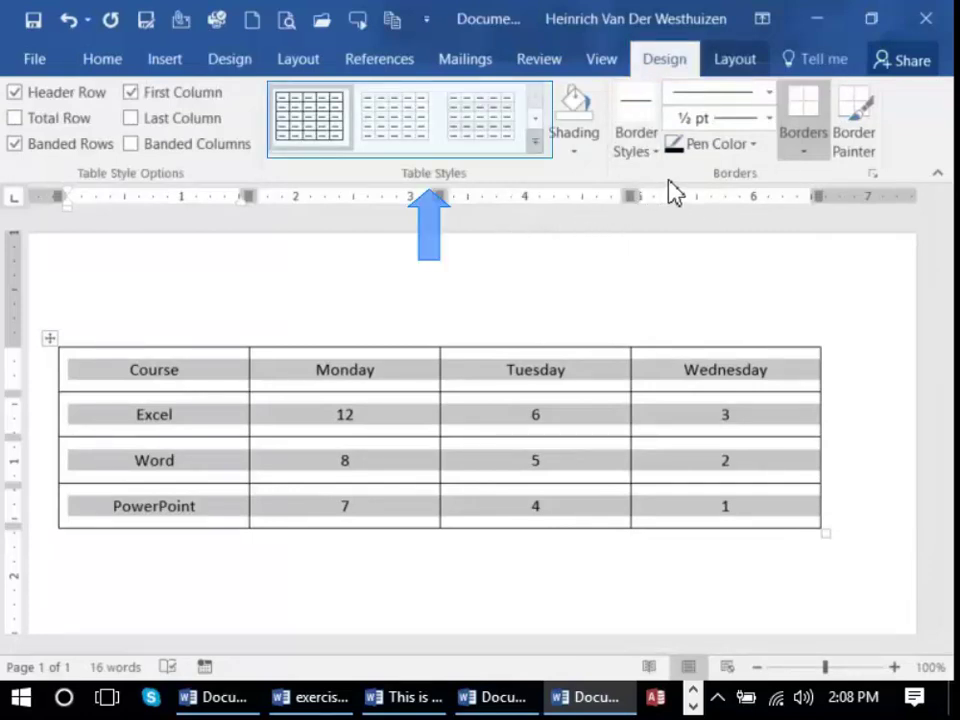
left_click(535, 143)
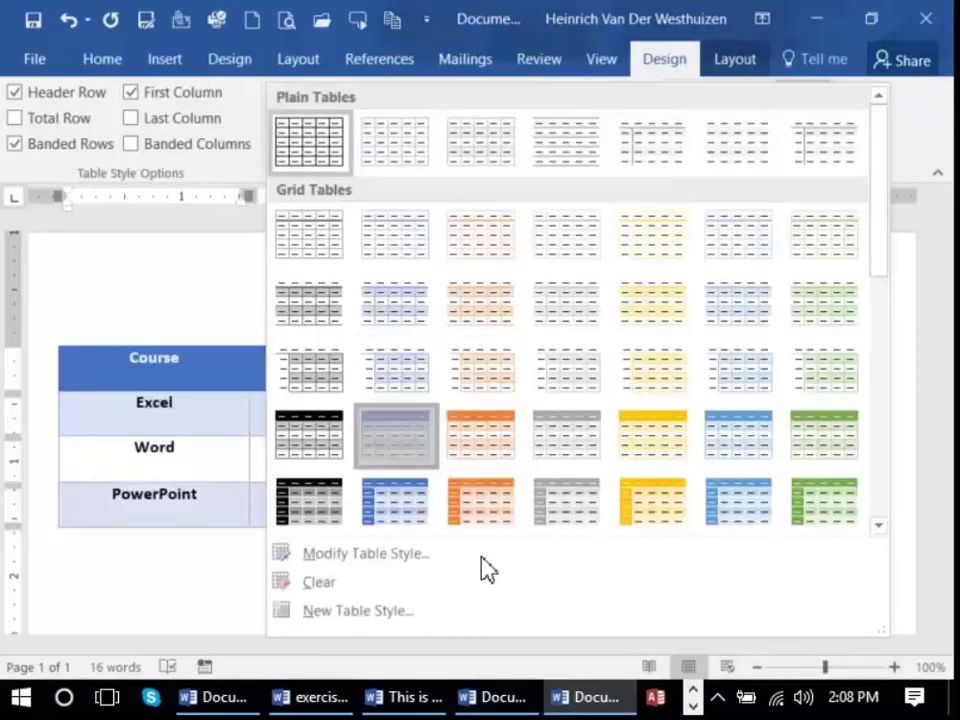
left_click(396, 436)
left_click(408, 448)
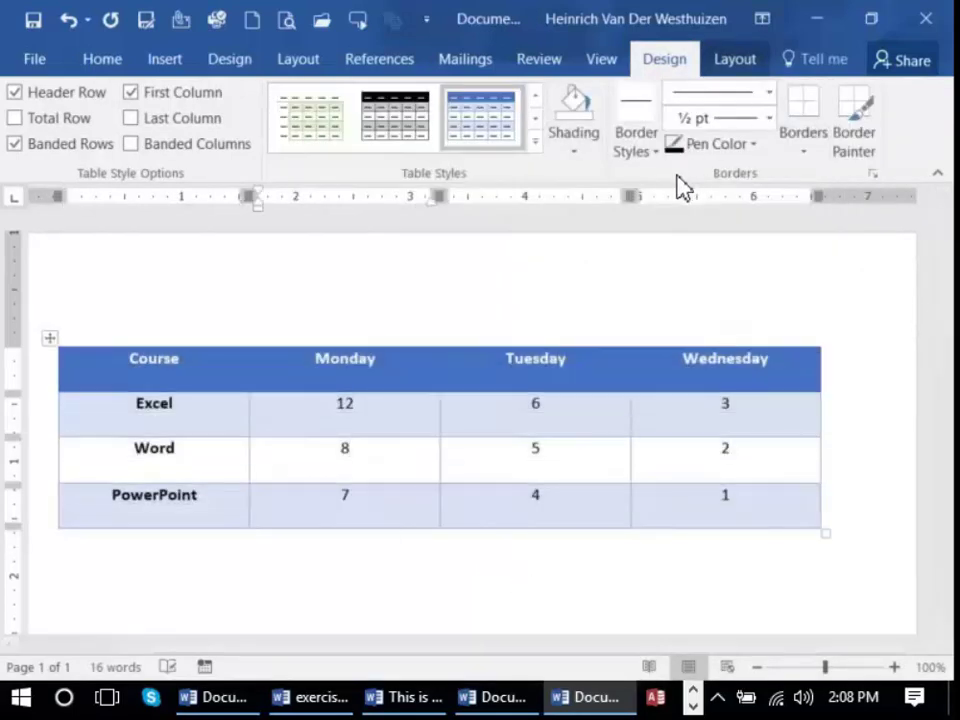
Step: Change the course table to the grid style with a solid blue header row and first column
left_click(535, 143)
left_click(394, 502)
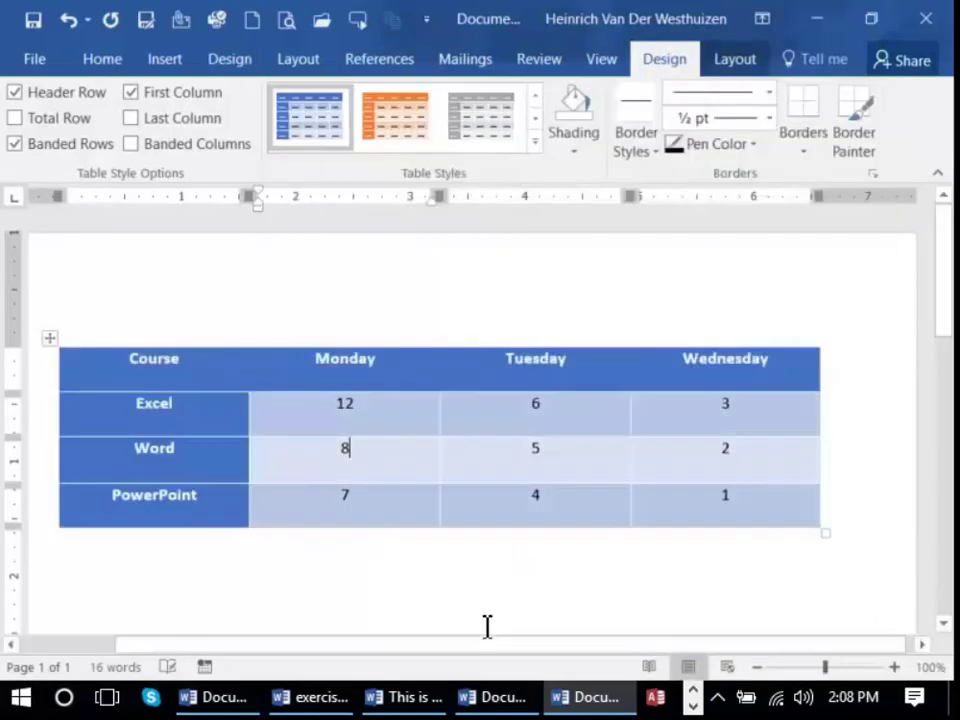
left_click(616, 446)
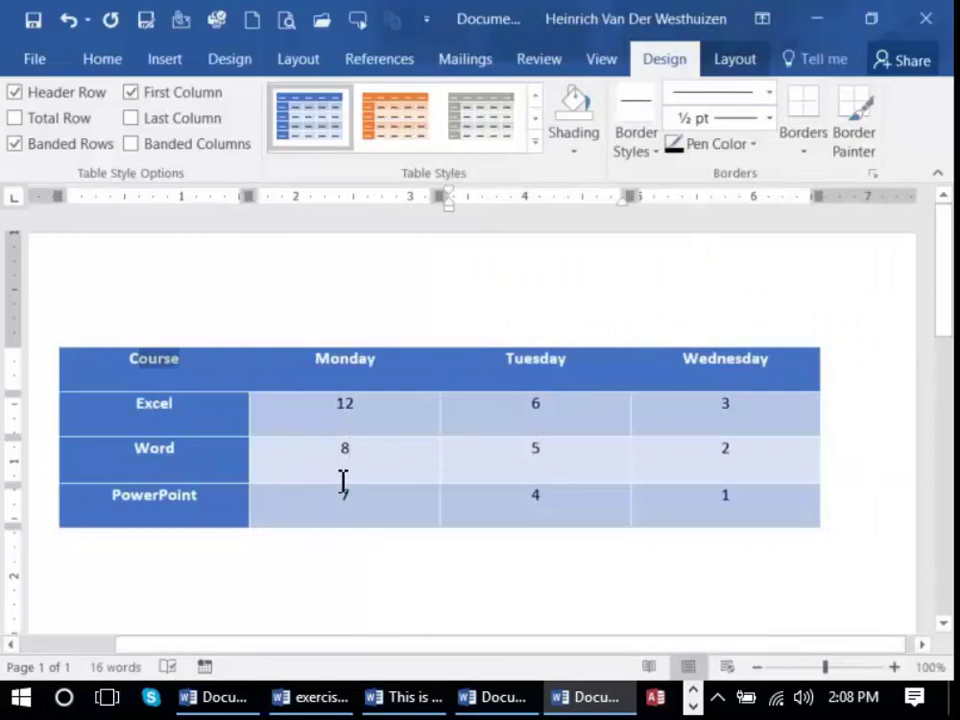
Step: Center the text of all cells in the styled course table horizontally and vertically
left_click_drag(150, 358, 560, 500)
left_click_drag(674, 499, 755, 501)
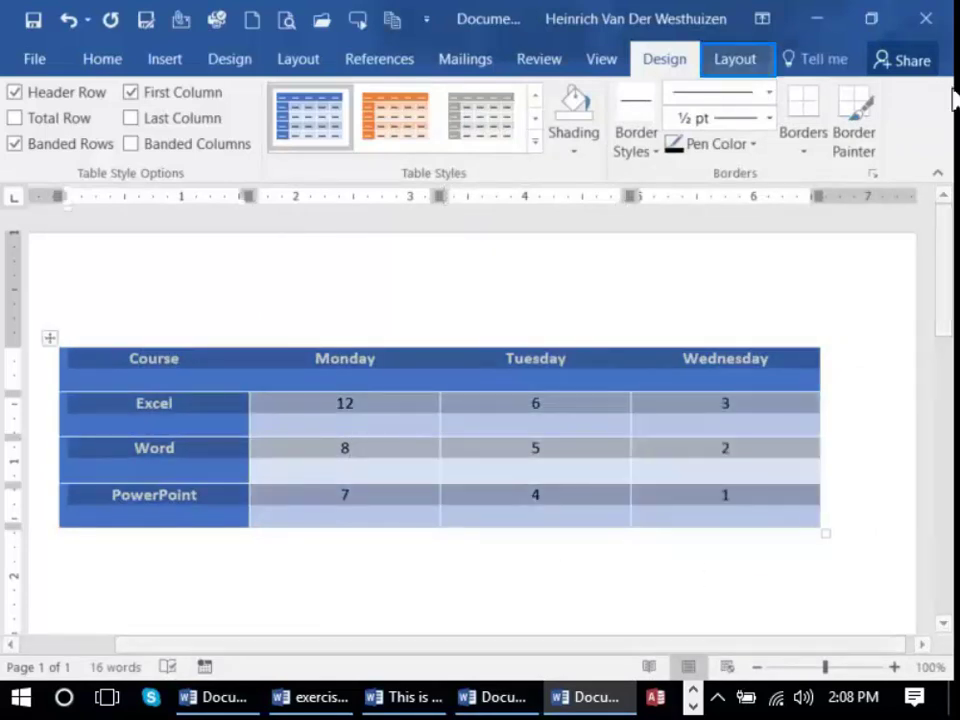
left_click(735, 59)
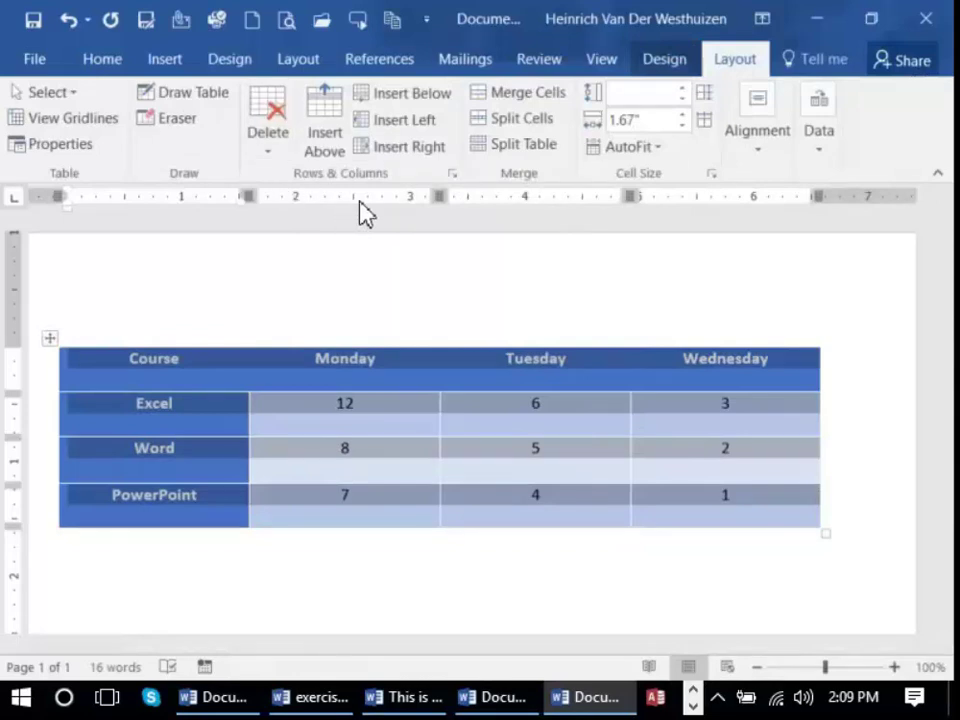
left_click(757, 135)
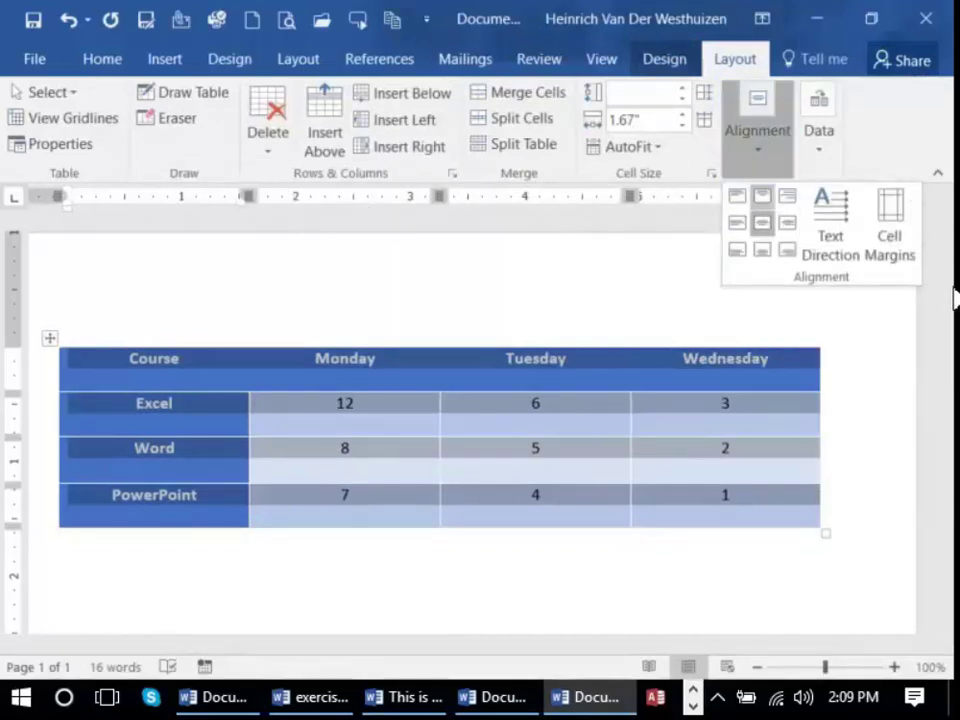
left_click(762, 222)
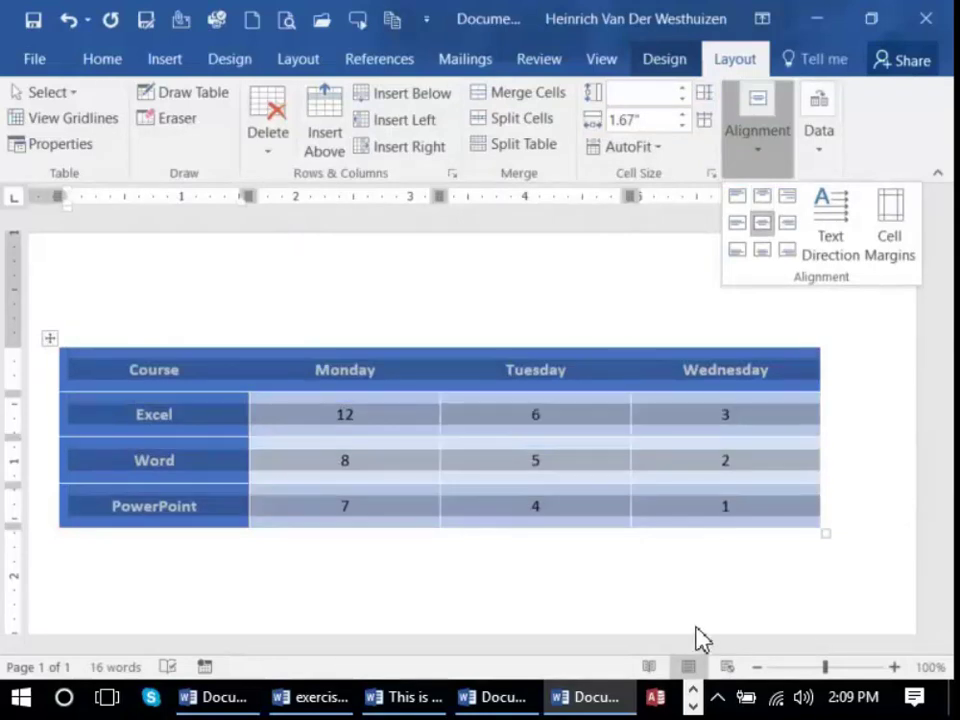